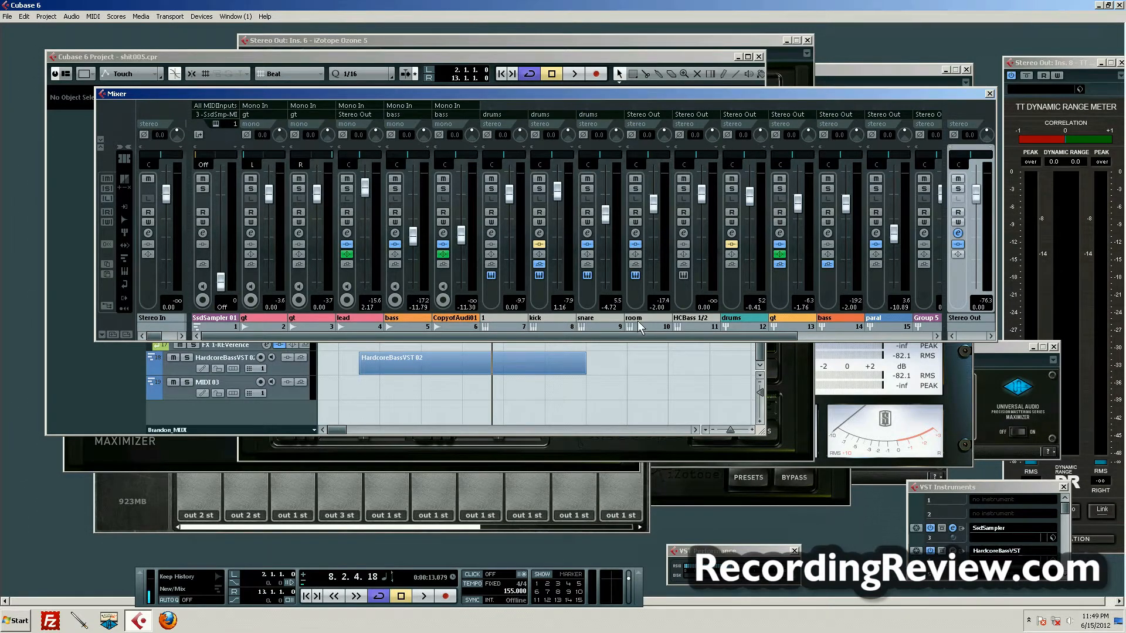
Step: Look through the mixer channels and the project's track list, from the folder and guitar tracks to the group and FX channels
{"action": "mouse_move", "coordinate": [683, 341]}
{"action": "left_mouse_down"}
{"action": "mouse_move", "coordinate": [775, 343]}
{"action": "mouse_move", "coordinate": [723, 350]}
{"action": "mouse_move", "coordinate": [701, 337]}
{"action": "left_mouse_up"}
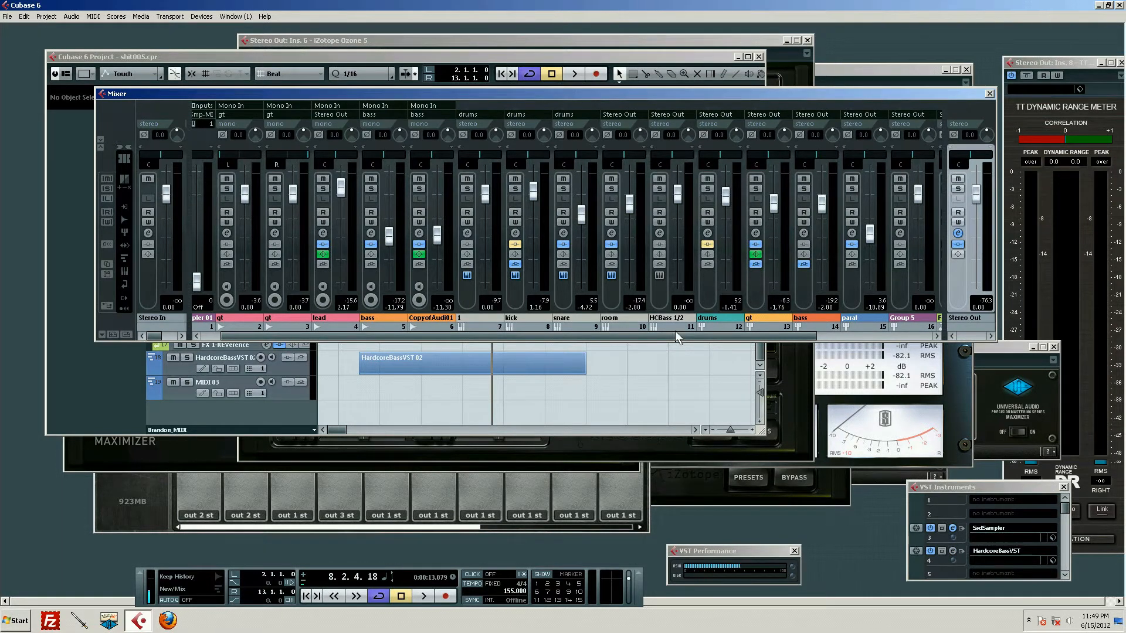
{"action": "left_click_drag", "start_coordinate": [667, 336], "coordinate": [723, 343]}
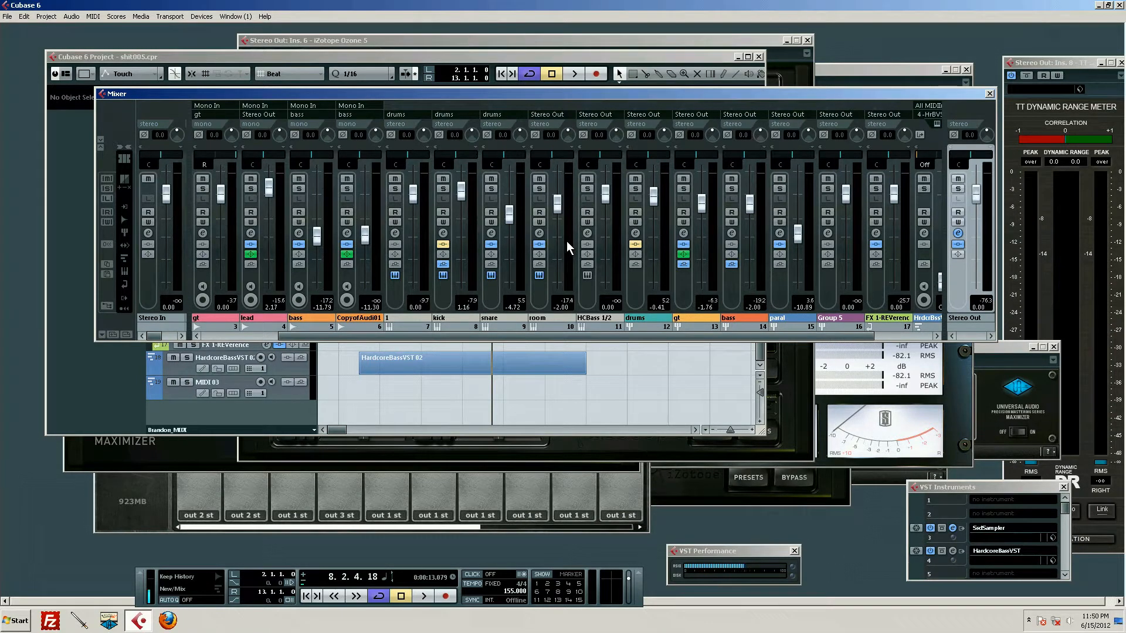
{"action": "left_click", "coordinate": [957, 234]}
{"action": "left_click", "coordinate": [297, 61]}
{"action": "scroll", "coordinate": [507, 264], "scroll_direction": "up", "scroll_amount": 5}
{"action": "scroll", "coordinate": [504, 259], "scroll_direction": "down", "scroll_amount": 4}
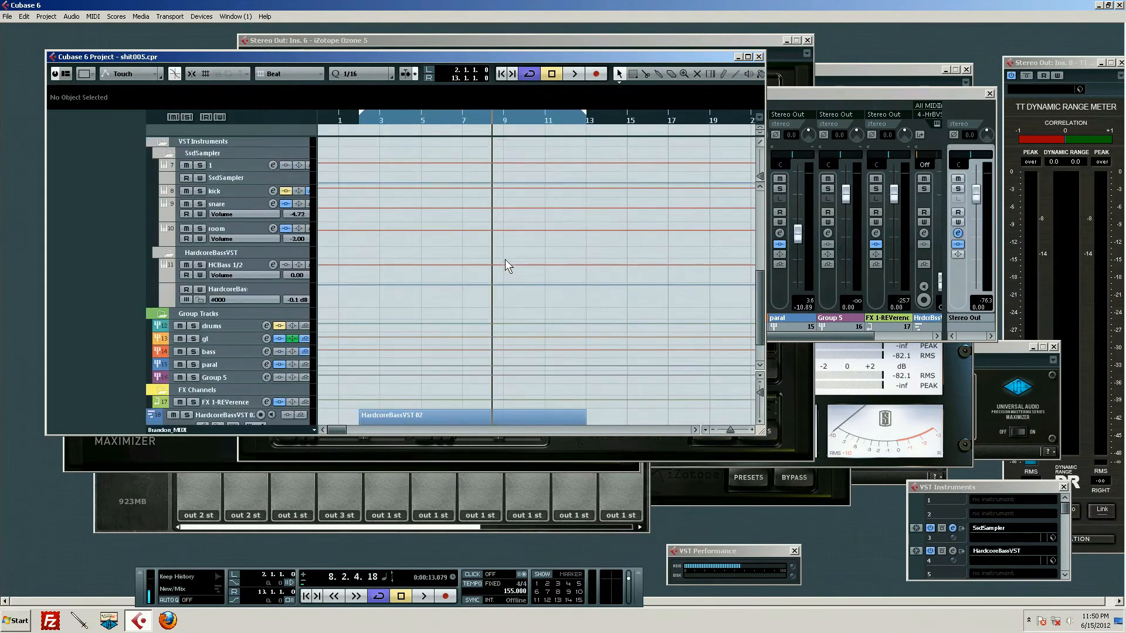
{"action": "scroll", "coordinate": [505, 259], "scroll_direction": "up", "scroll_amount": 4}
{"action": "scroll", "coordinate": [505, 259], "scroll_direction": "up", "scroll_amount": 6}
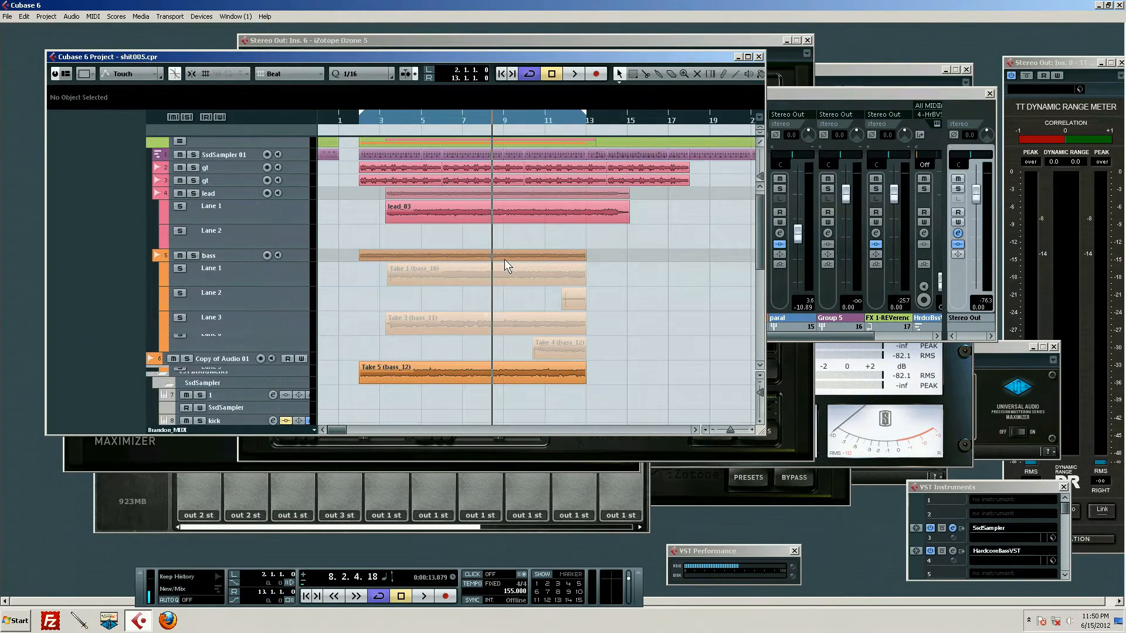
{"action": "scroll", "coordinate": [505, 260], "scroll_direction": "down", "scroll_amount": 3}
{"action": "scroll", "coordinate": [504, 261], "scroll_direction": "down", "scroll_amount": 2}
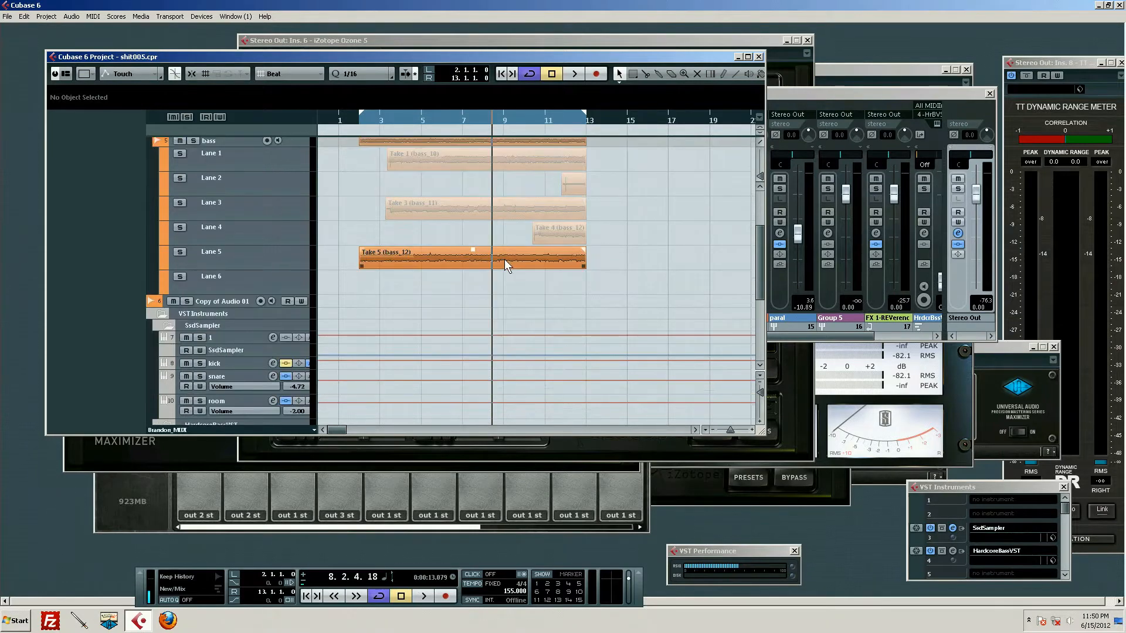
{"action": "scroll", "coordinate": [504, 259], "scroll_direction": "down", "scroll_amount": 2}
{"action": "scroll", "coordinate": [502, 261], "scroll_direction": "up", "scroll_amount": 4}
{"action": "scroll", "coordinate": [503, 265], "scroll_direction": "up", "scroll_amount": 3}
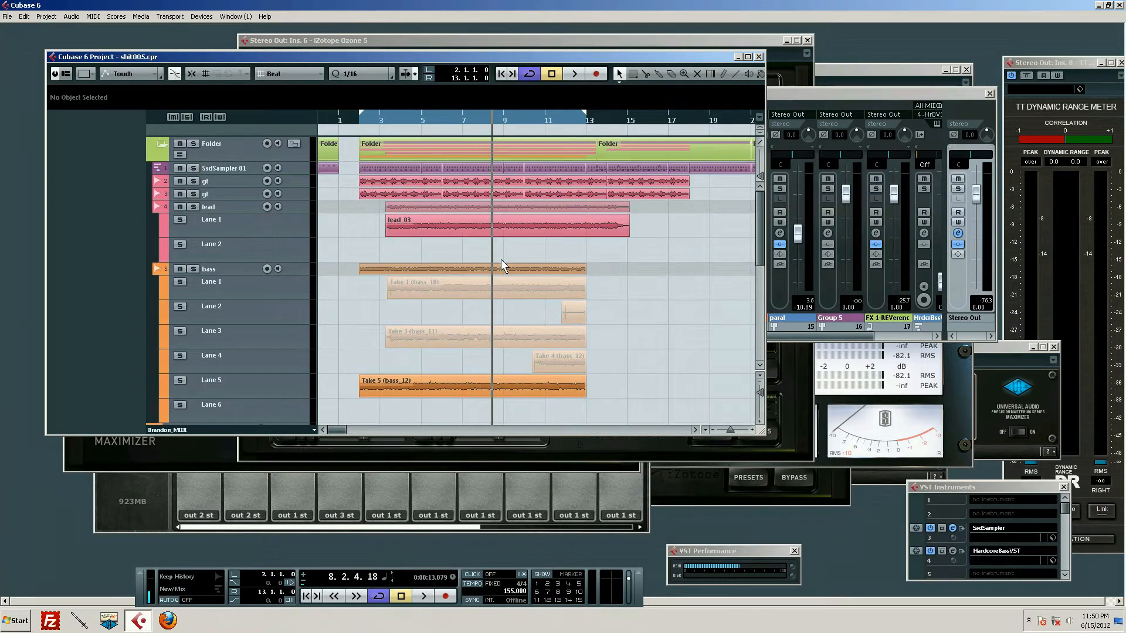
Step: Play the song from just after bar 1 and stop shortly before bar 13 to check the full mix
{"action": "left_click", "coordinate": [344, 125]}
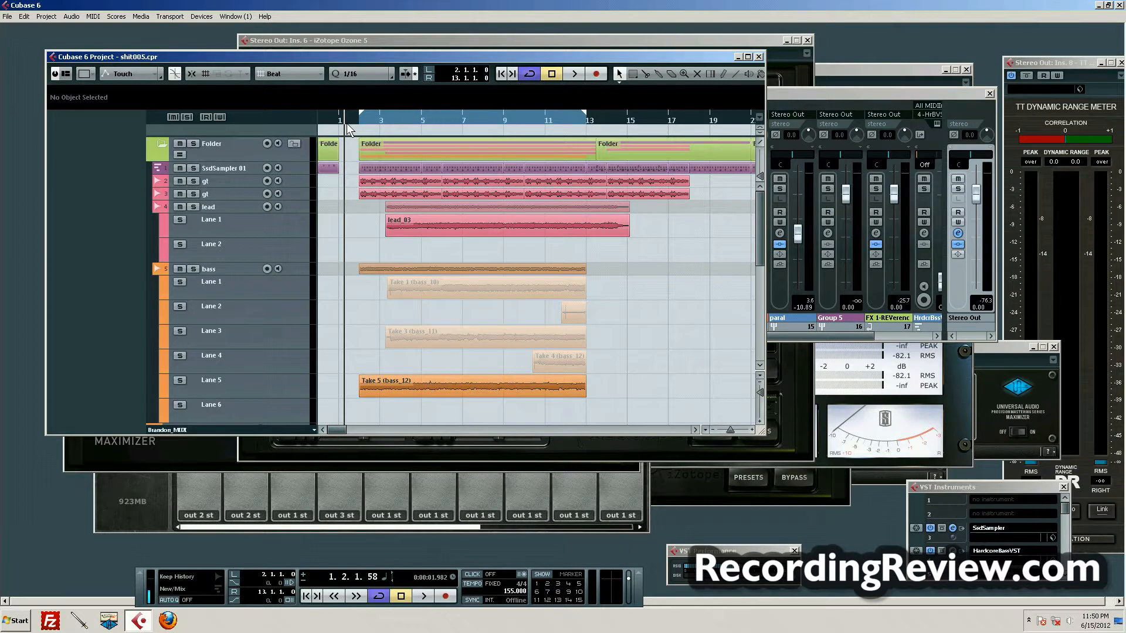
{"action": "key", "text": "space"}
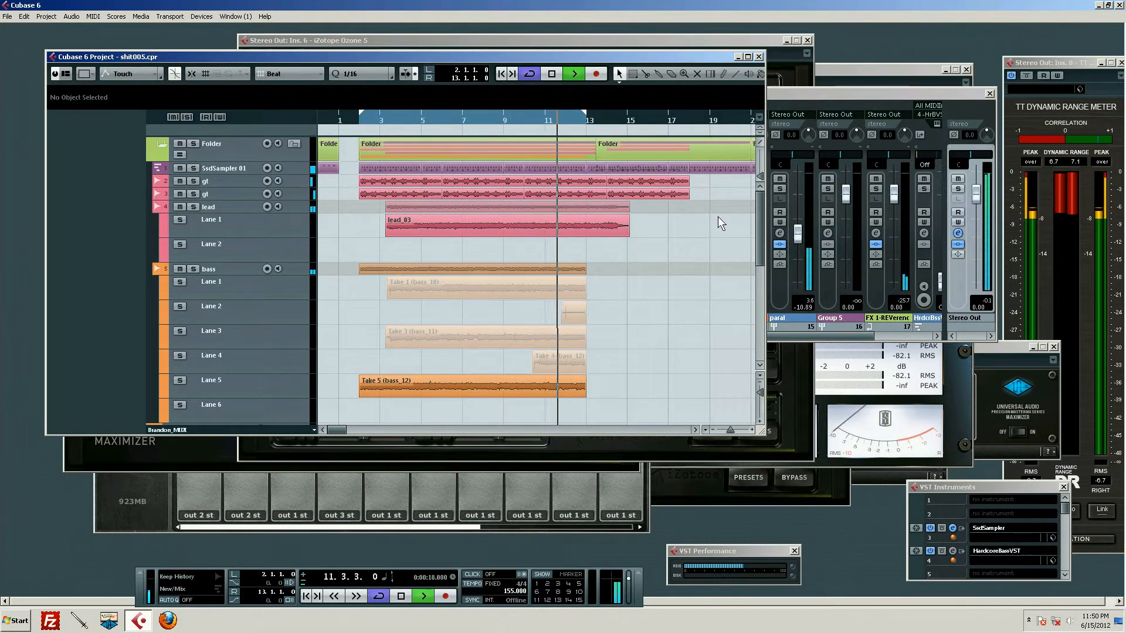
{"action": "key", "text": "space"}
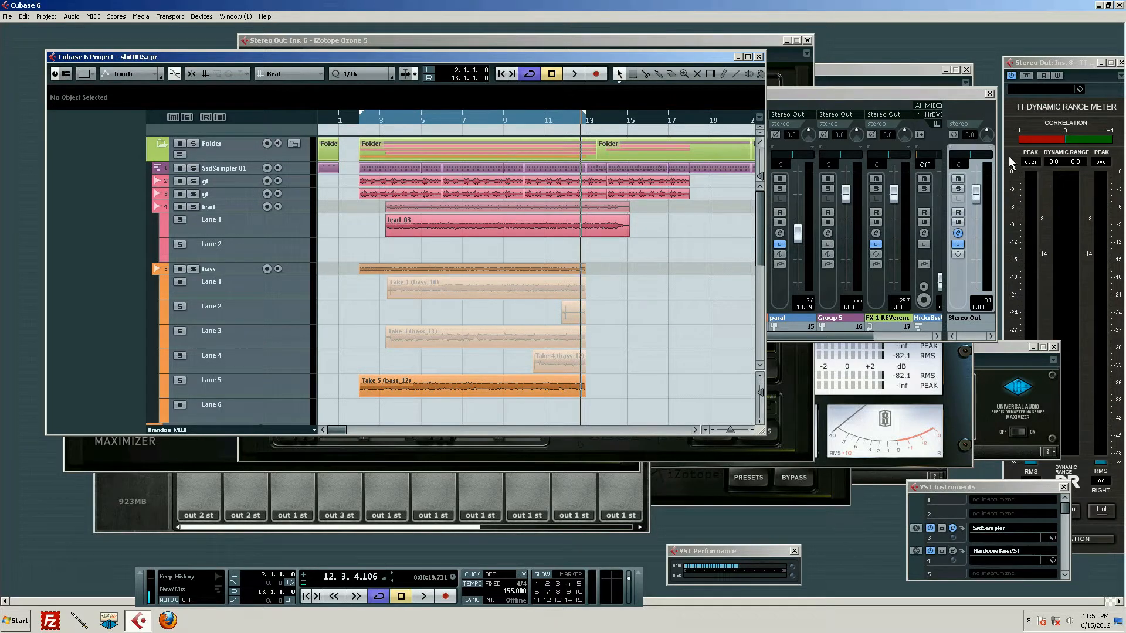
Step: Bring the TT Dynamic Range Meter fully into view and set the playback position just before bar 2
{"action": "left_click", "coordinate": [1074, 64]}
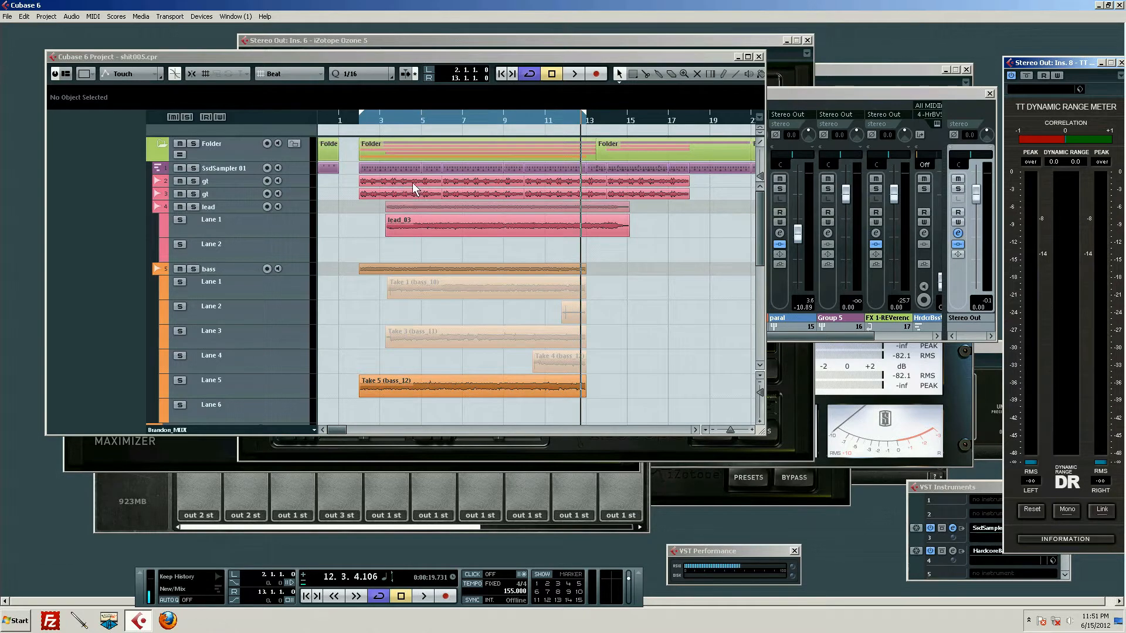
{"action": "scroll", "coordinate": [698, 284], "scroll_direction": "down", "scroll_amount": 3}
{"action": "scroll", "coordinate": [698, 283], "scroll_direction": "up", "scroll_amount": 3}
{"action": "left_click", "coordinate": [355, 119]}
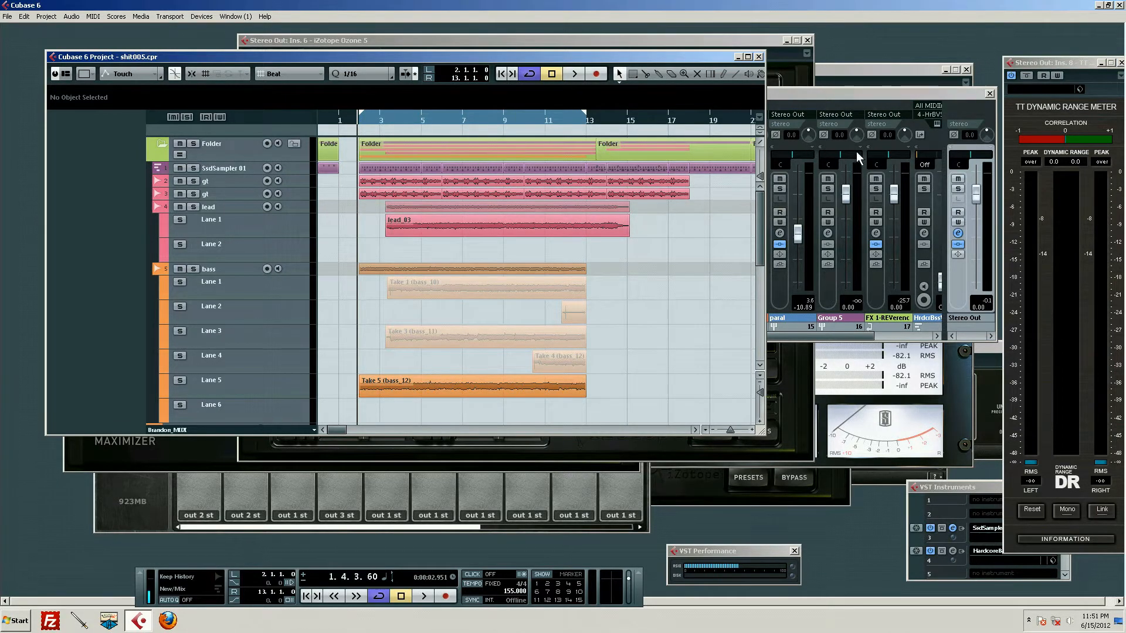
Step: Bring the mixer forward and close the SsdSampler instrument's editor
{"action": "left_click", "coordinate": [835, 103]}
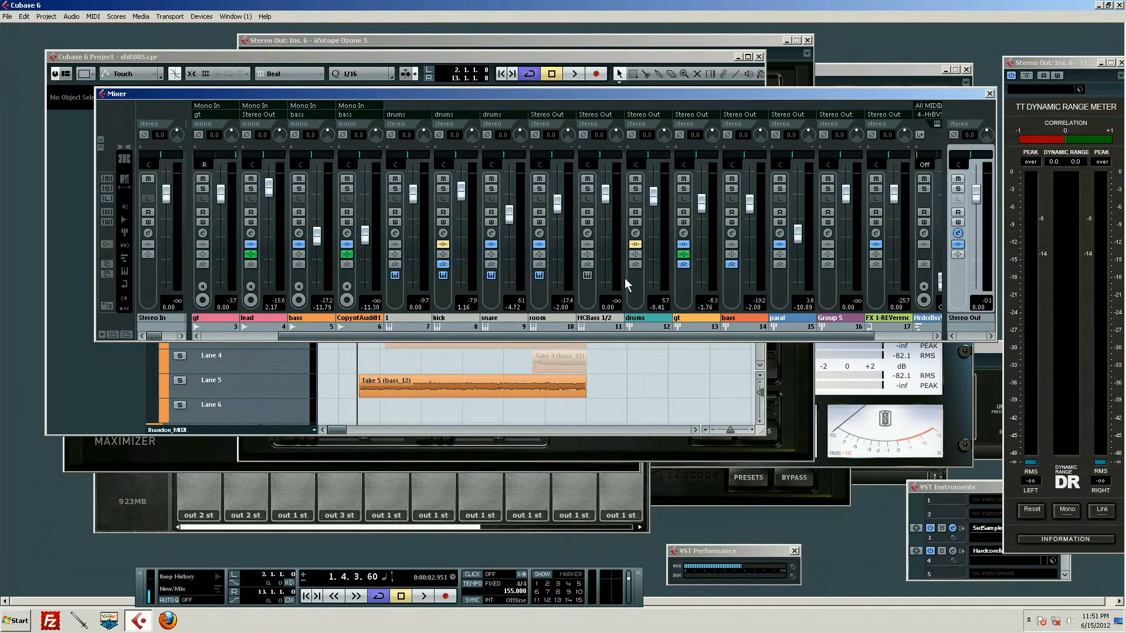
{"action": "left_click", "coordinate": [988, 494]}
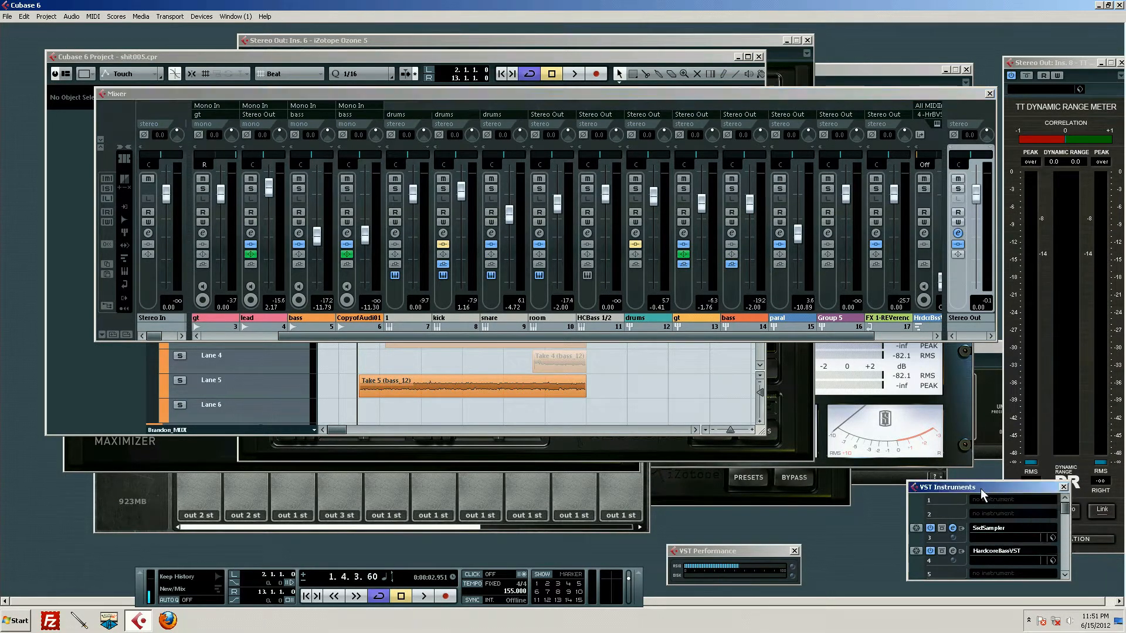
{"action": "left_click", "coordinate": [952, 528]}
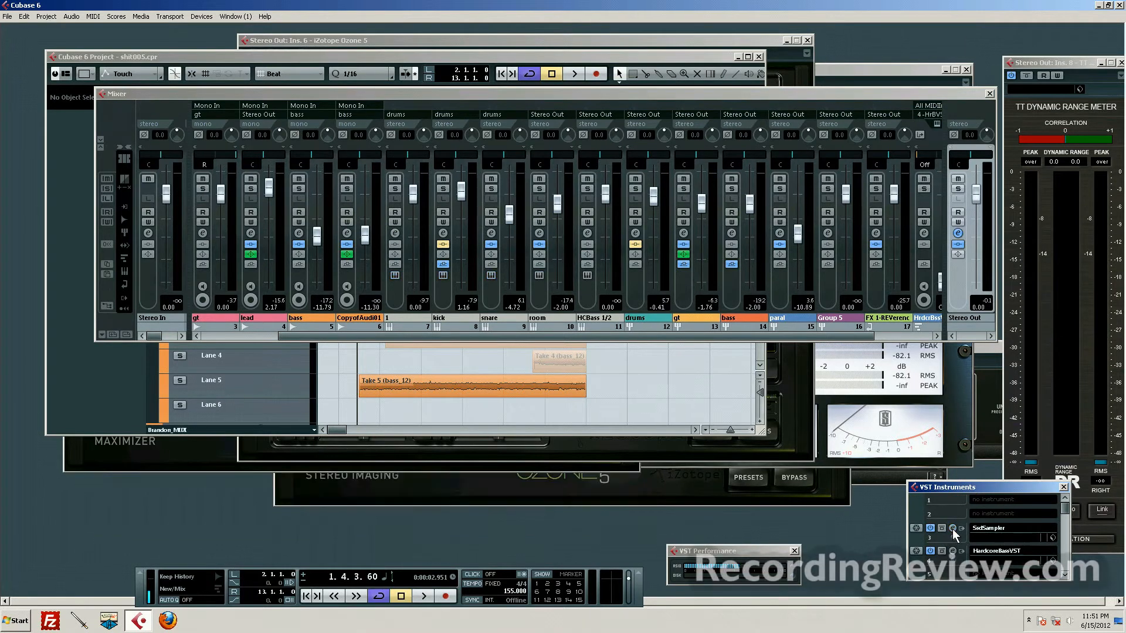
{"action": "left_click", "coordinate": [491, 188]}
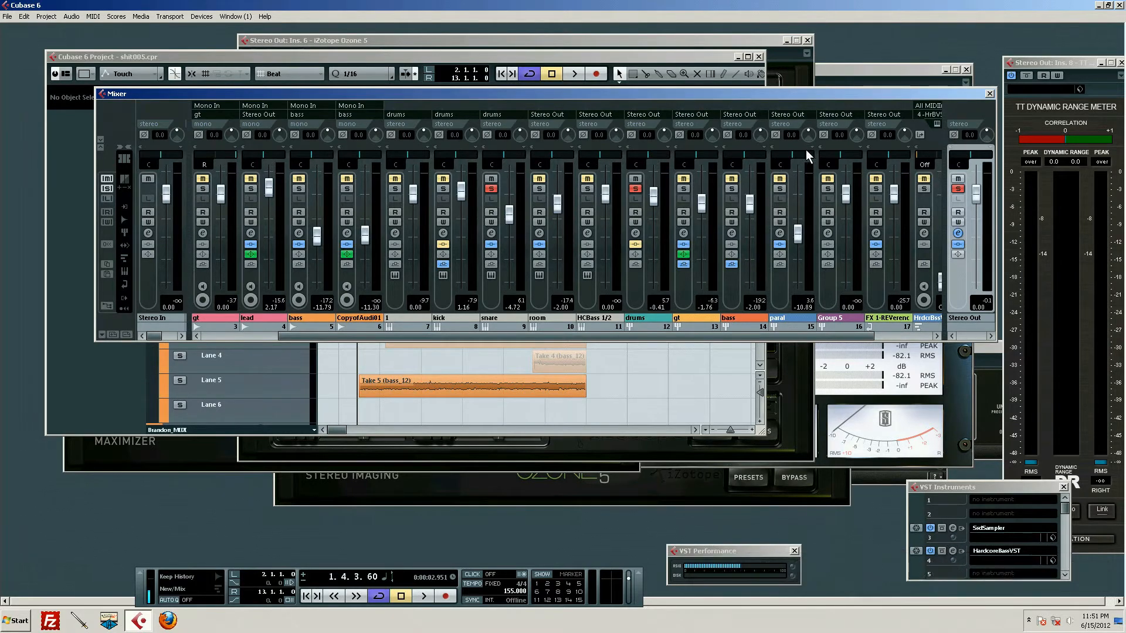
{"action": "left_click", "coordinate": [958, 233]}
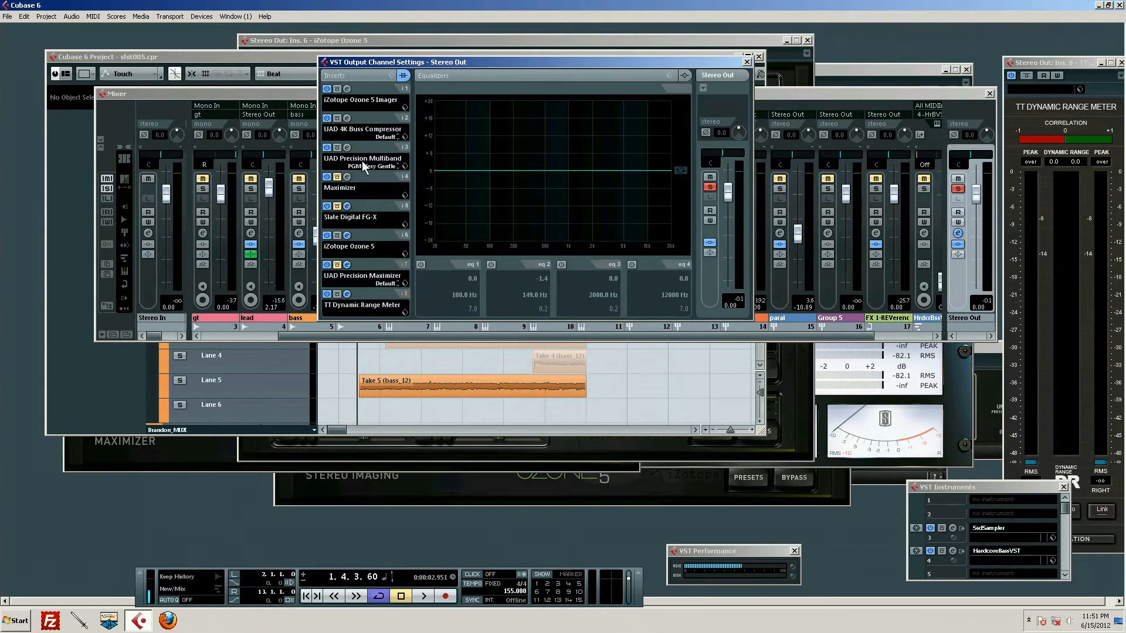
{"action": "left_click", "coordinate": [82, 387]}
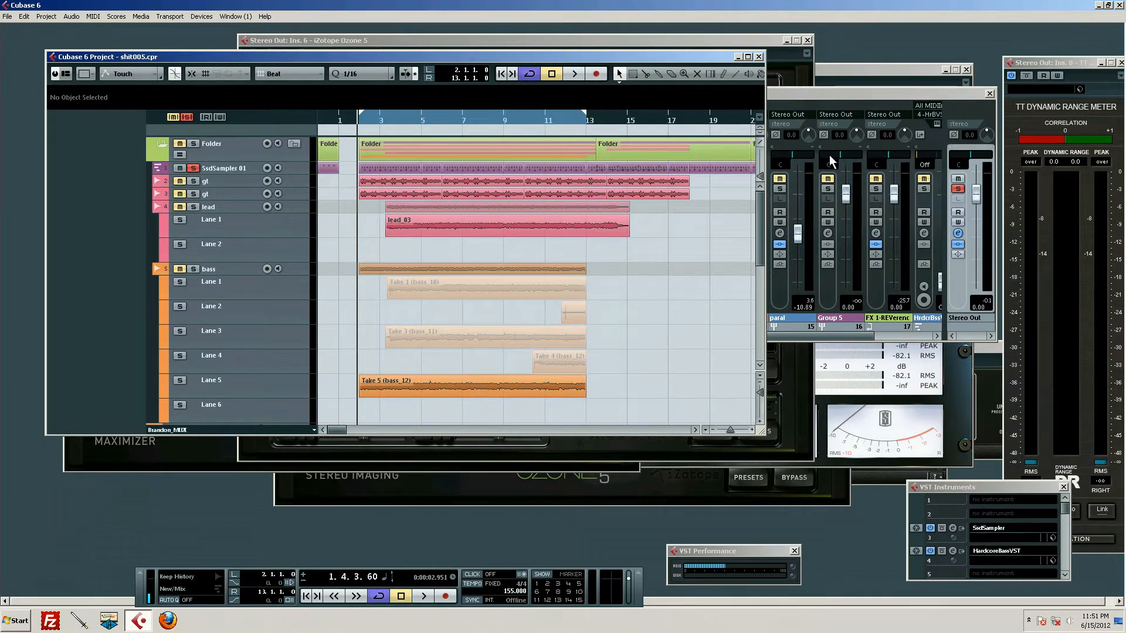
{"action": "left_click", "coordinate": [958, 233]}
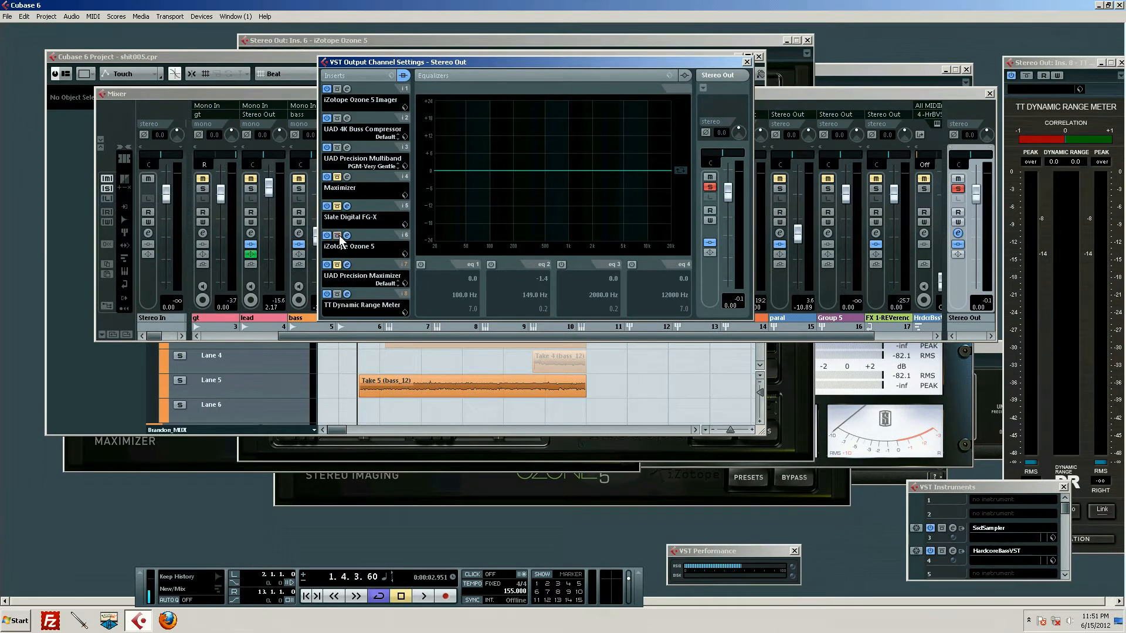
{"action": "left_click", "coordinate": [956, 197]}
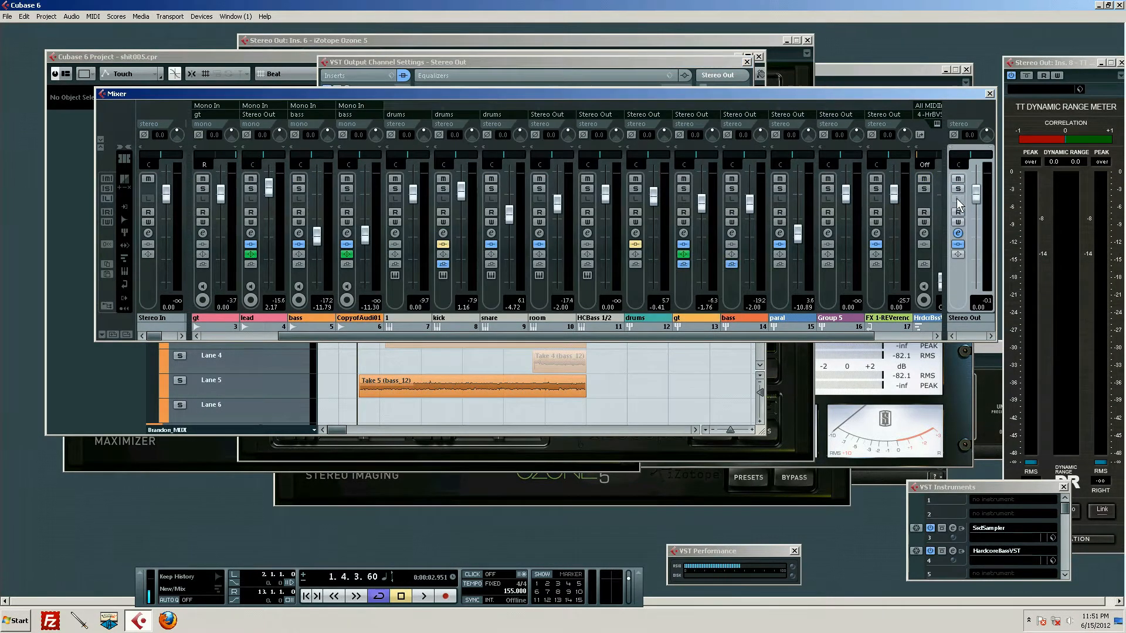
Step: Play the mix with the Stereo Out channel's iZotope Ozone 5 maximizer open to check its limiting, and stop playback
{"action": "left_click", "coordinate": [957, 232]}
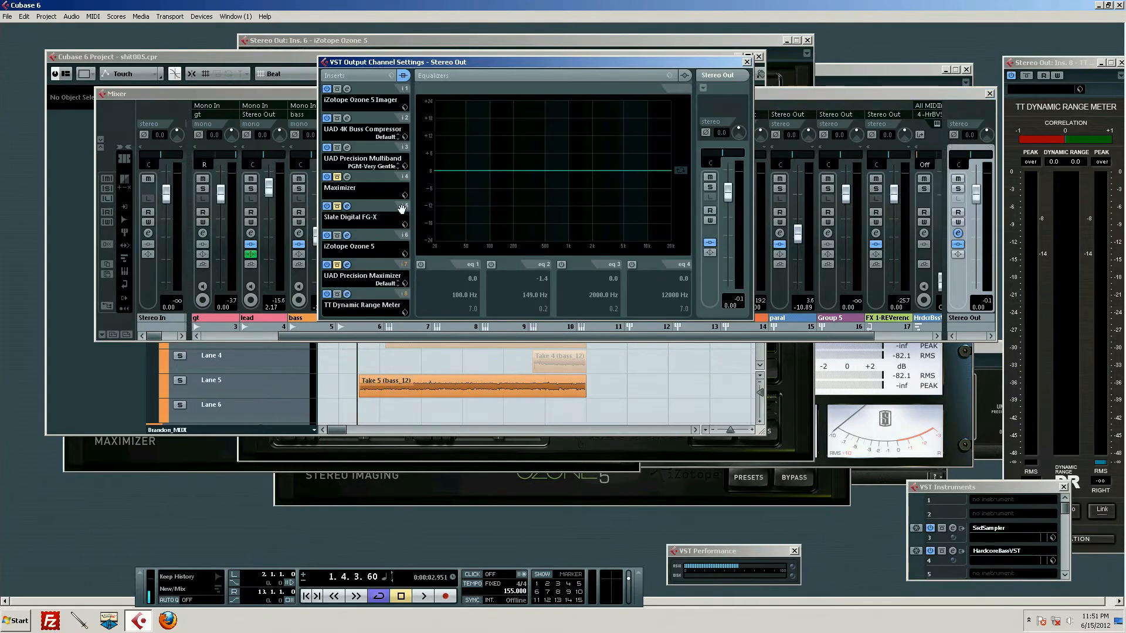
{"action": "key", "text": "space"}
{"action": "left_click", "coordinate": [346, 236]}
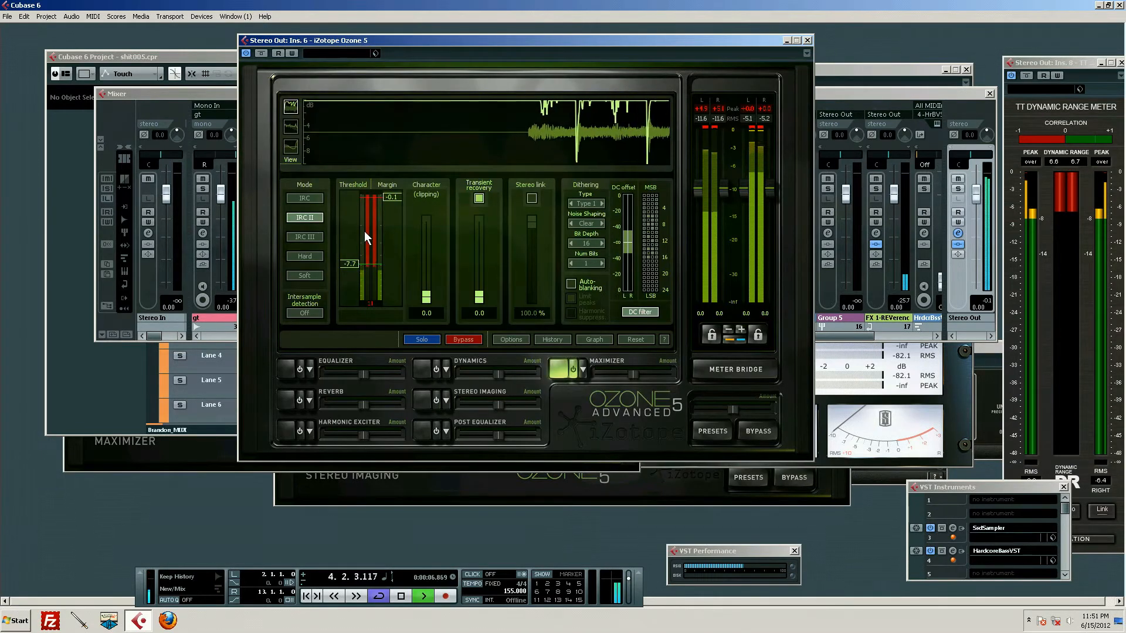
{"action": "key", "text": "space"}
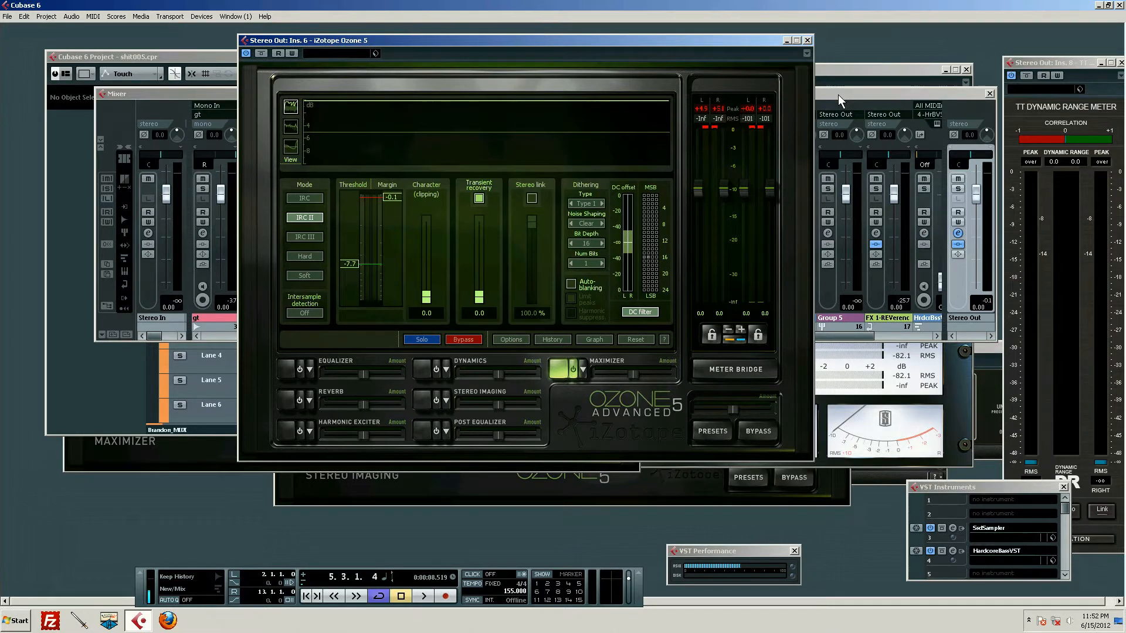
Step: Close the iZotope Ozone 5 window and play the mix with the mixer in front to check the channel levels
{"action": "left_click", "coordinate": [807, 41]}
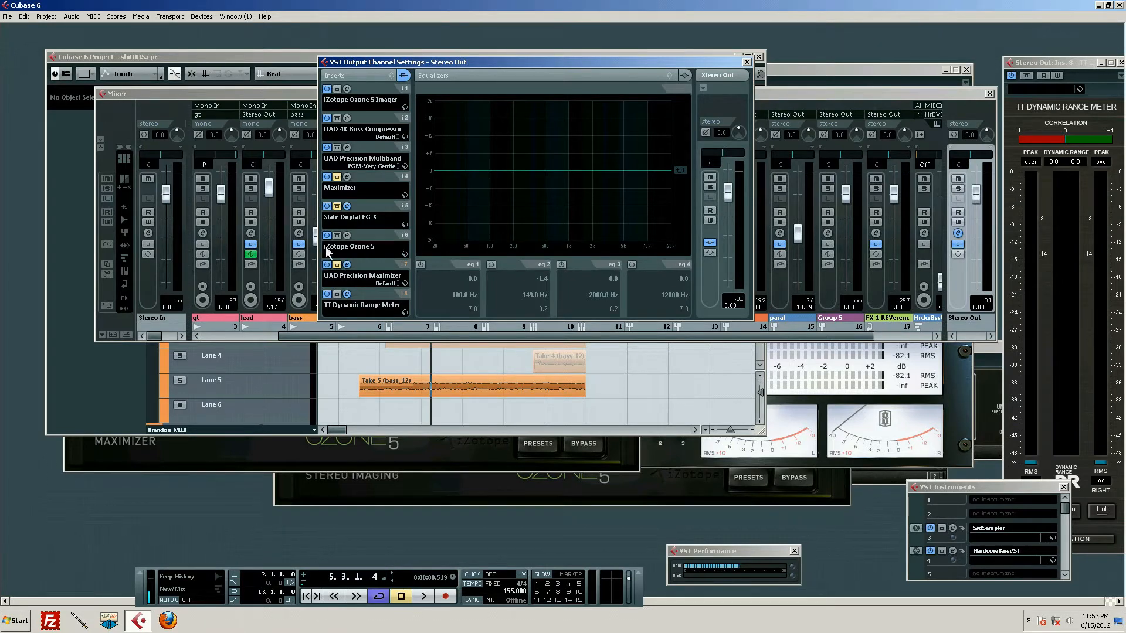
{"action": "left_click", "coordinate": [775, 99]}
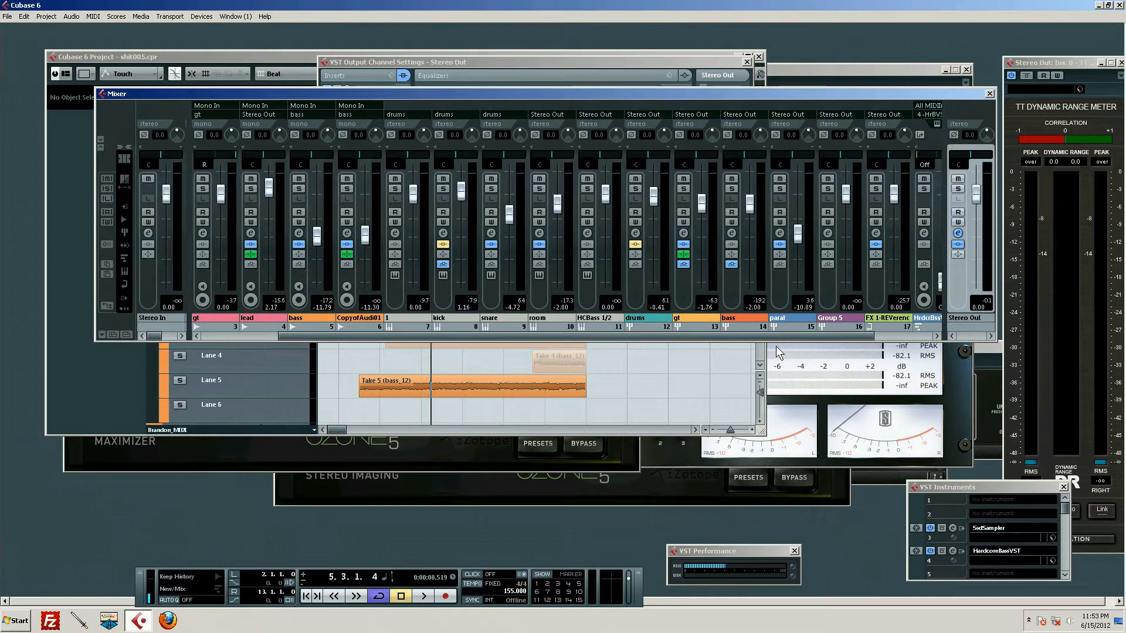
{"action": "key", "text": "space"}
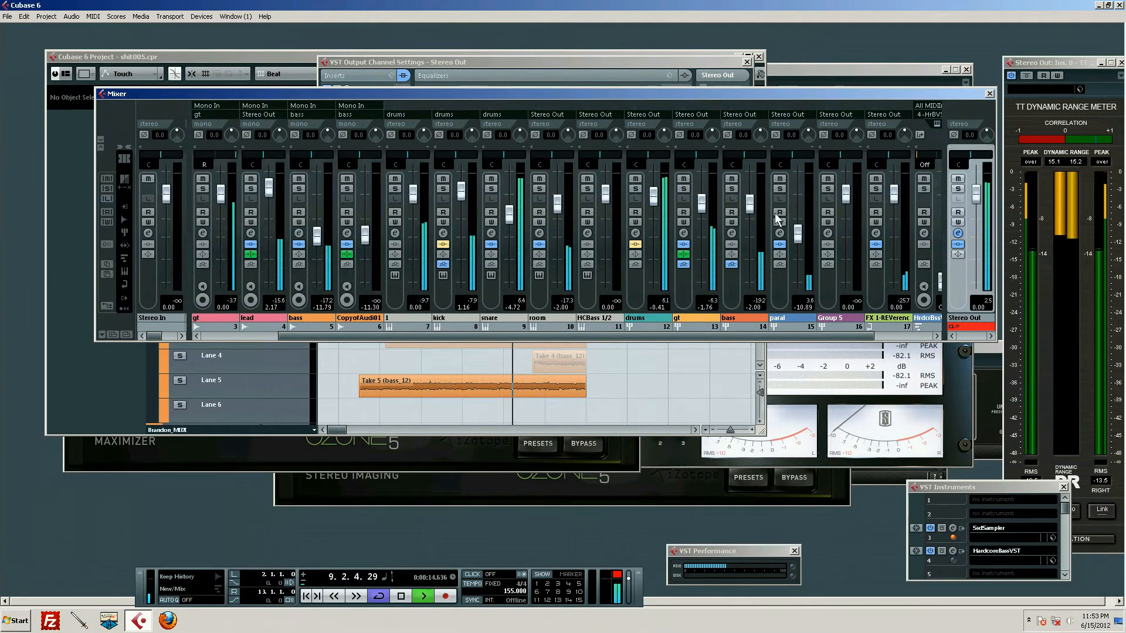
{"action": "key", "text": "space"}
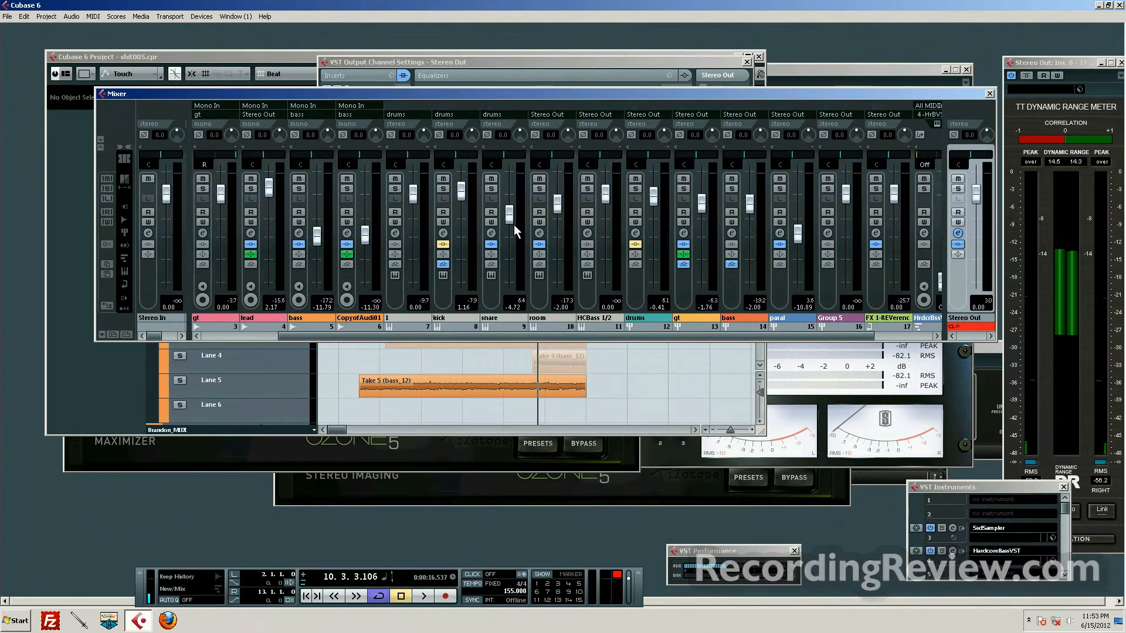
Step: Select the drums group channel for editing and play a short passage of the mix to check its level
{"action": "left_click", "coordinate": [635, 233]}
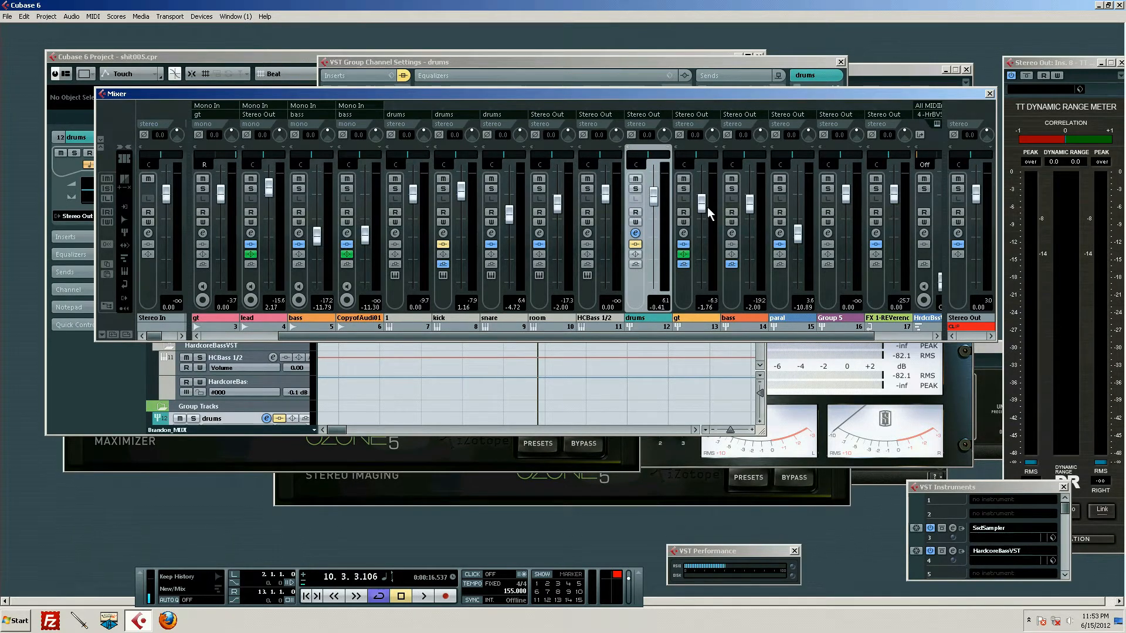
{"action": "key", "text": "space"}
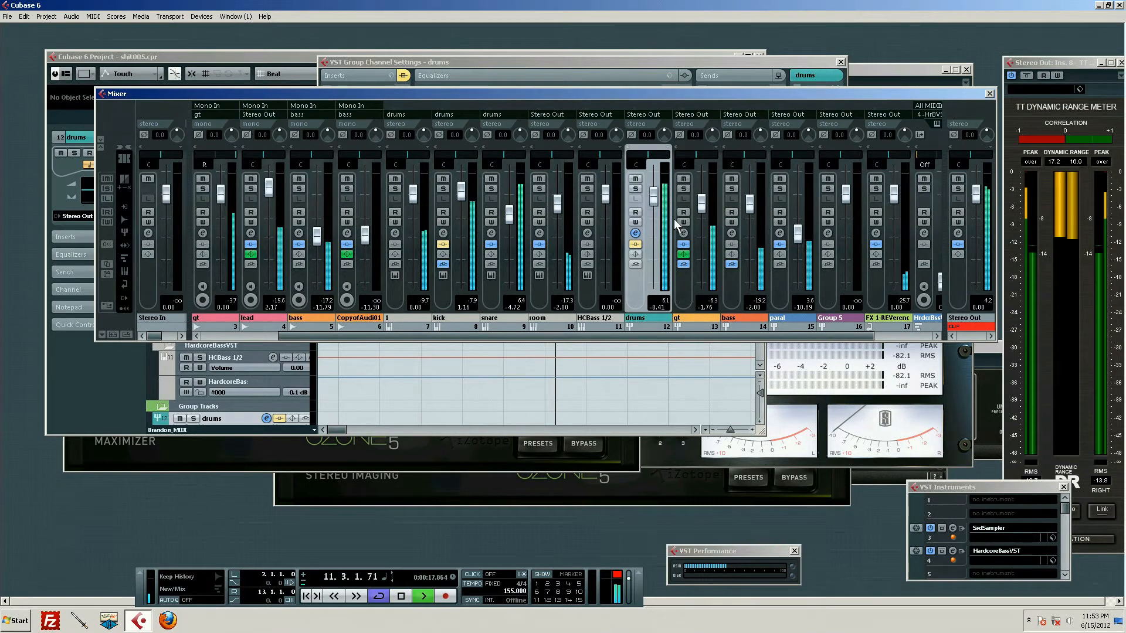
{"action": "key", "text": "space"}
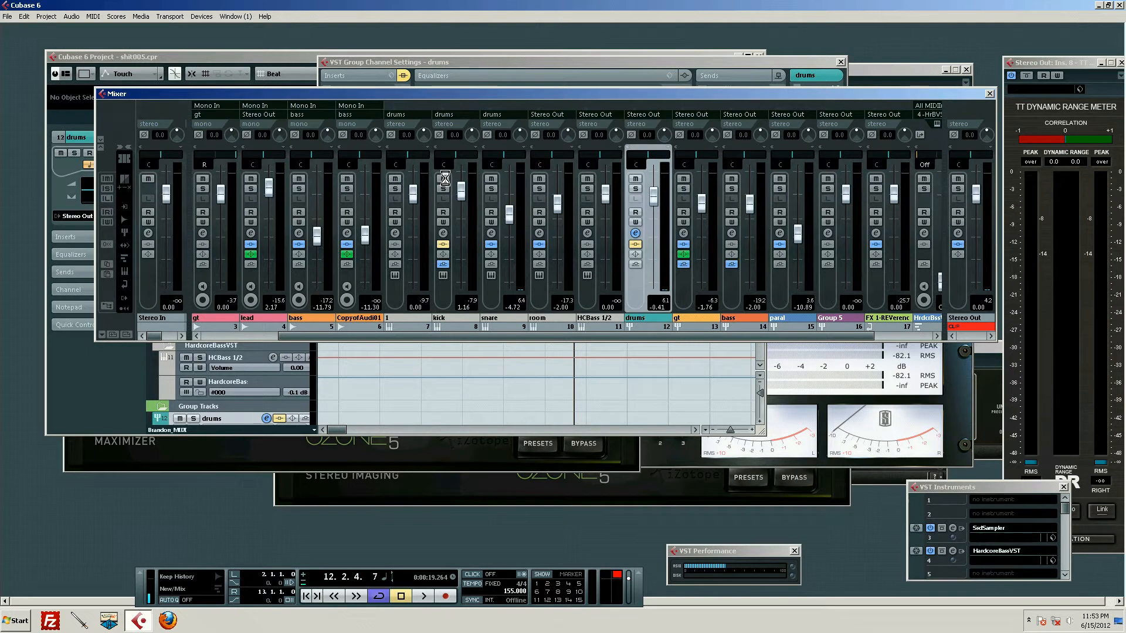
Step: Solo the kick channel, play a short passage of it alone and clear the solo
{"action": "left_click", "coordinate": [444, 187]}
{"action": "key", "text": "space"}
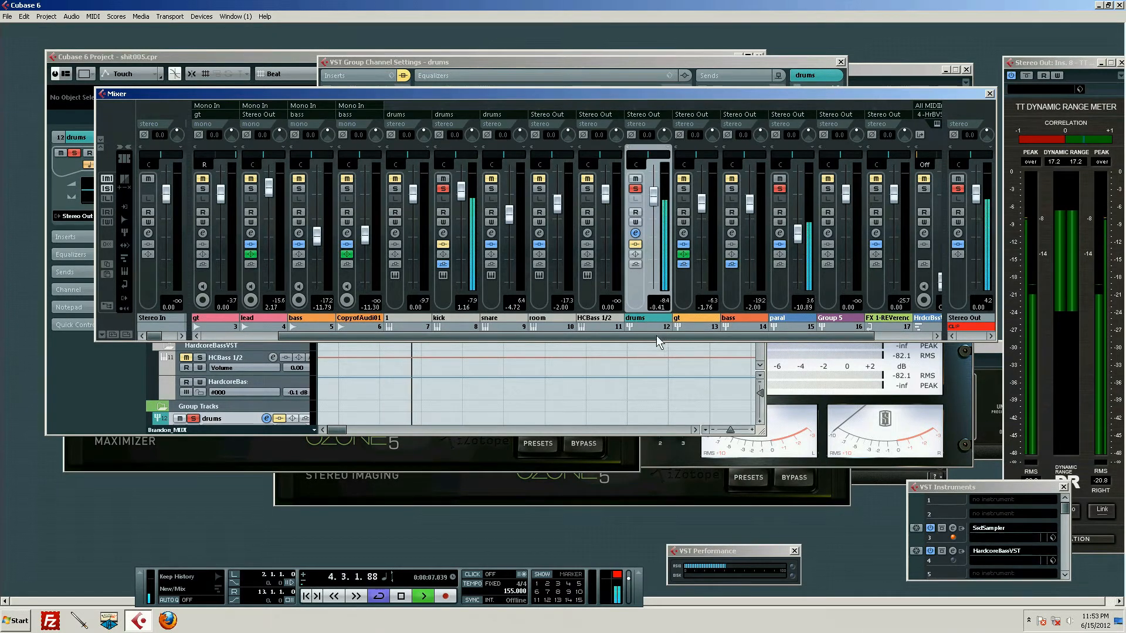
{"action": "key", "text": "space"}
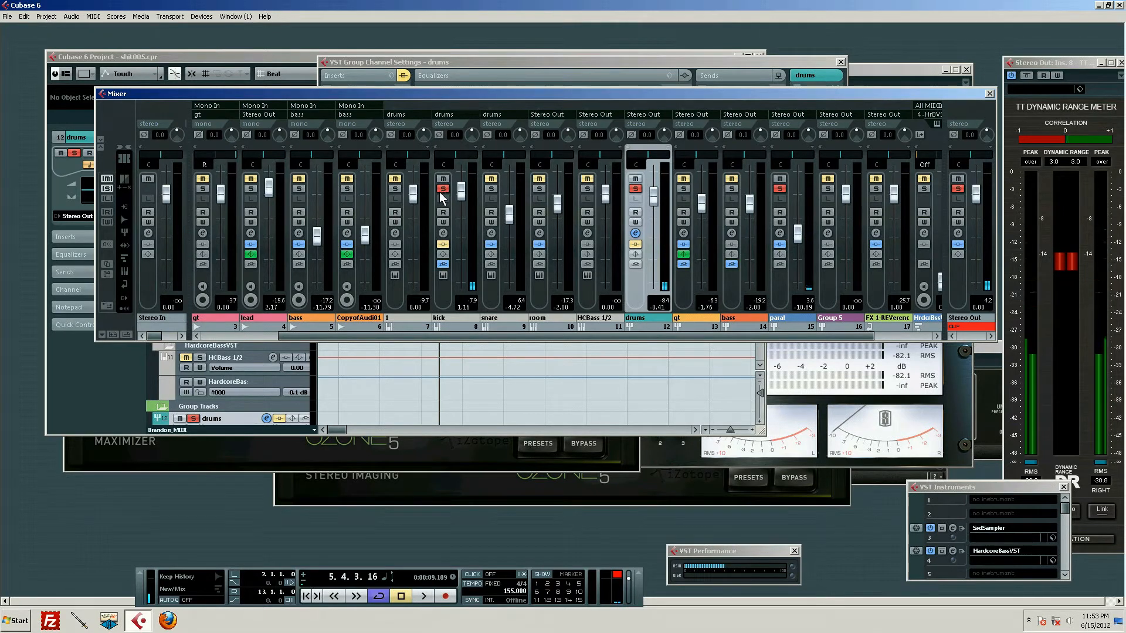
{"action": "left_click", "coordinate": [441, 189]}
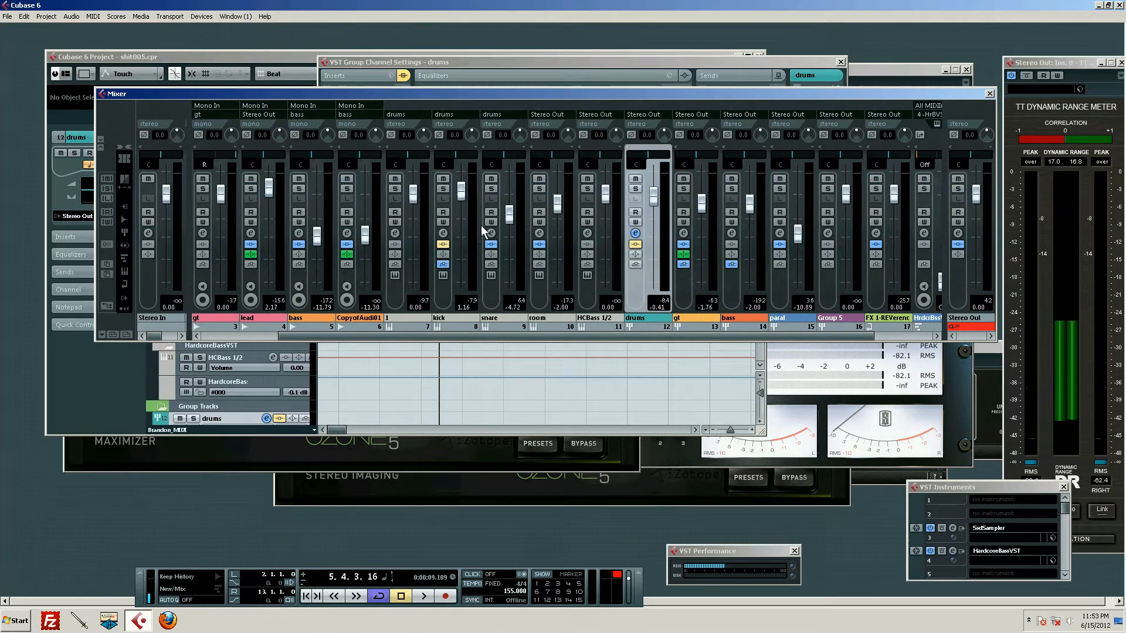
Step: Solo the snare channel, view its channel settings and return to the mixer
{"action": "left_click", "coordinate": [491, 235]}
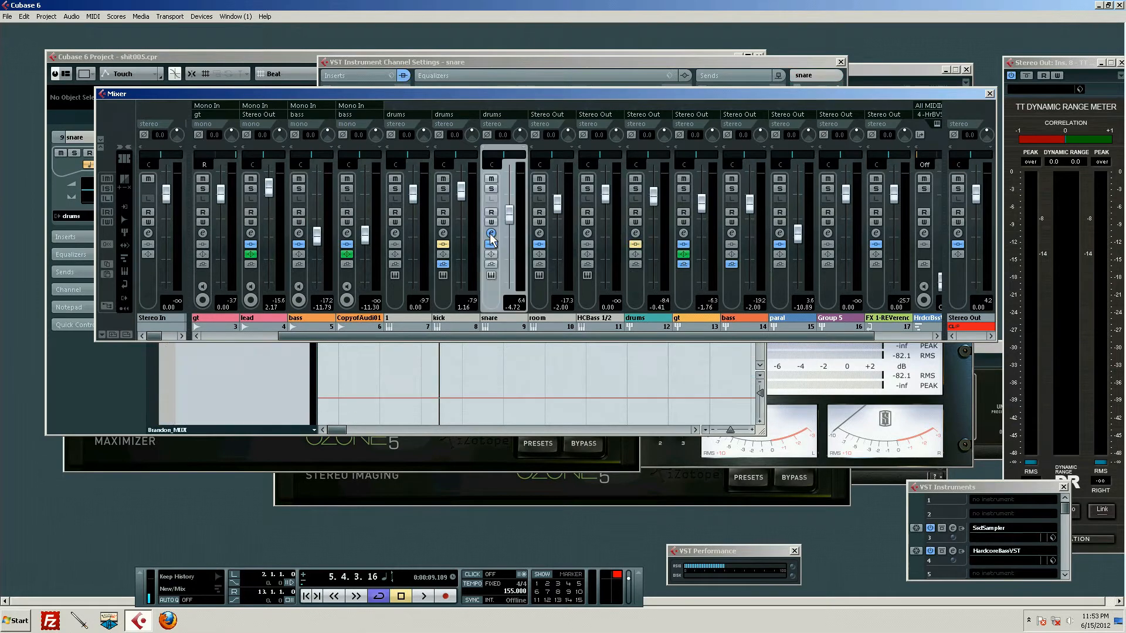
{"action": "left_click", "coordinate": [491, 189]}
{"action": "left_click", "coordinate": [491, 232]}
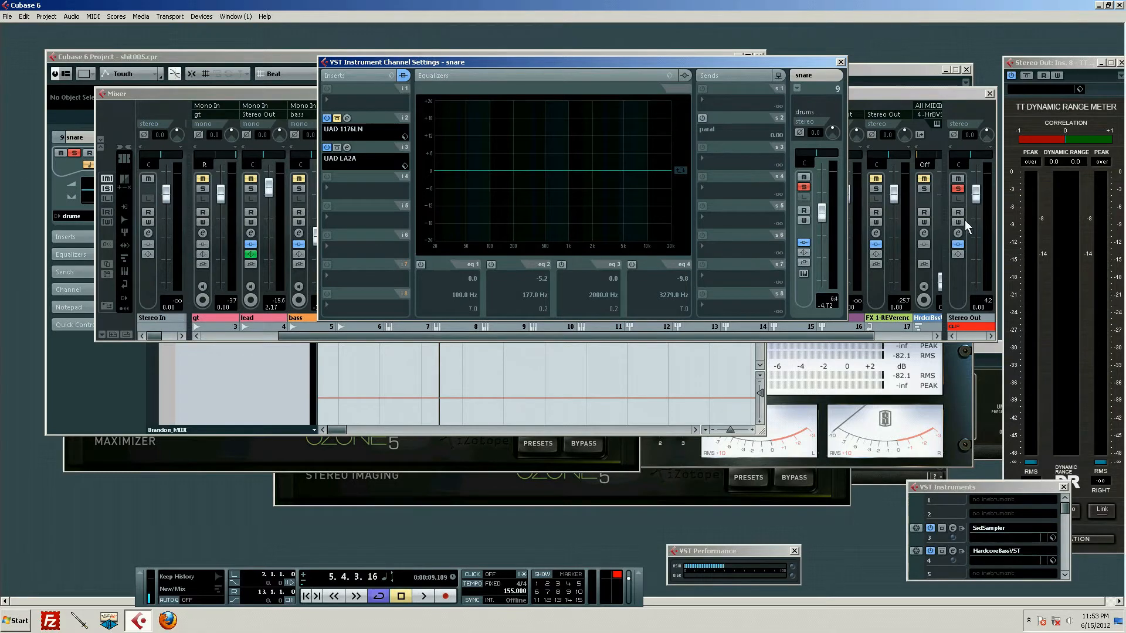
{"action": "left_click", "coordinate": [961, 320]}
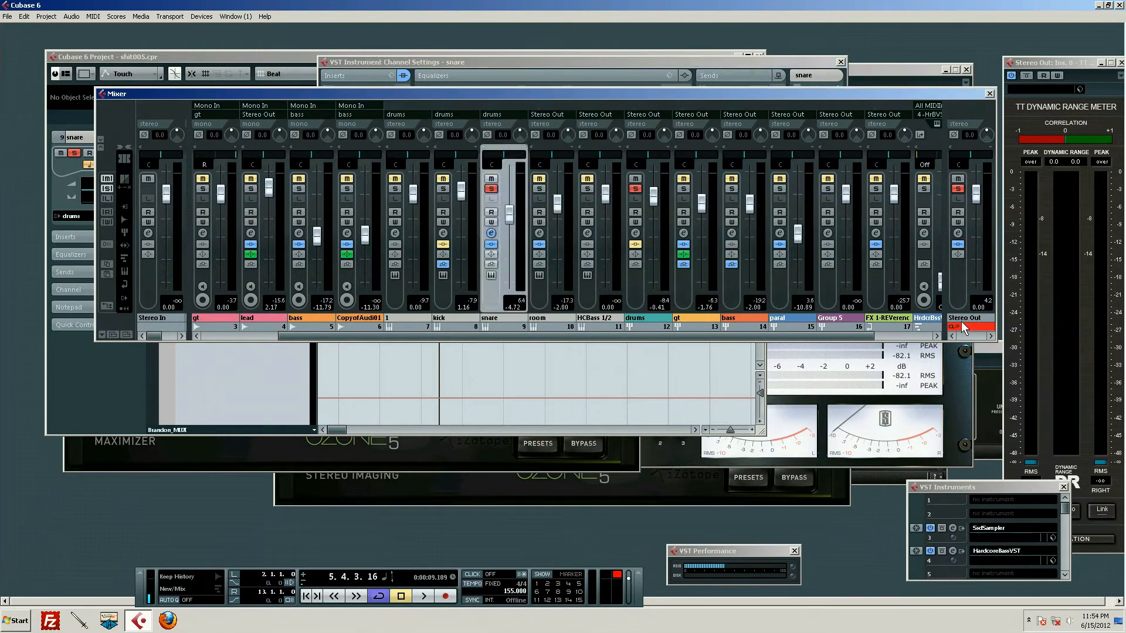
Step: View the Stereo Out channel settings, then play the soloed snare with the mixer in front and stop playback
{"action": "left_click", "coordinate": [957, 233]}
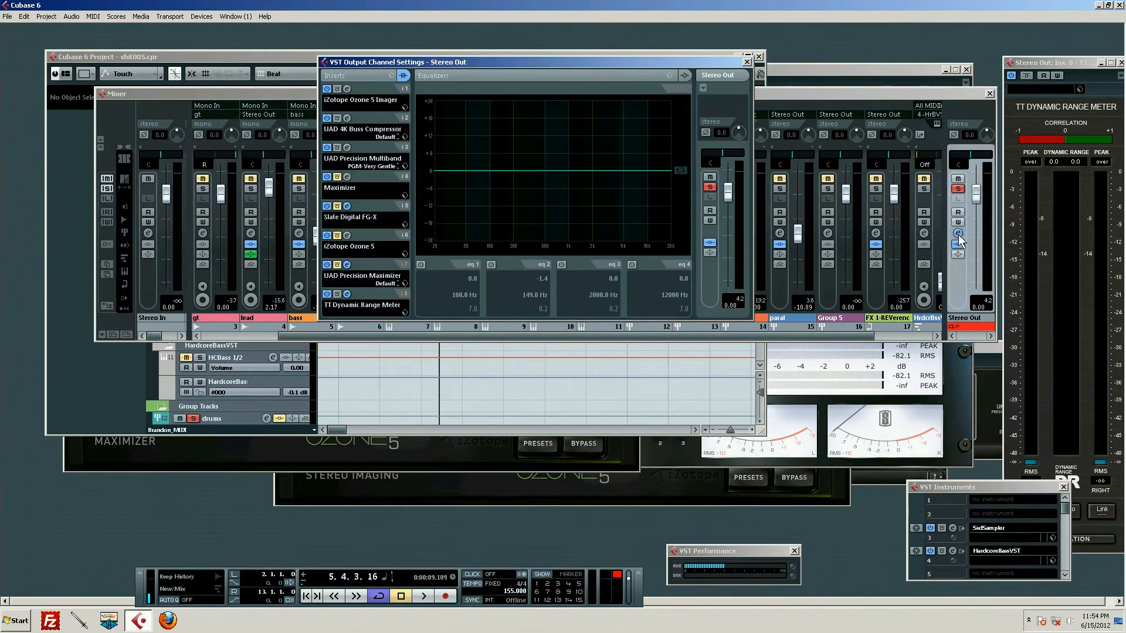
{"action": "left_click", "coordinate": [115, 379]}
{"action": "key", "text": "space"}
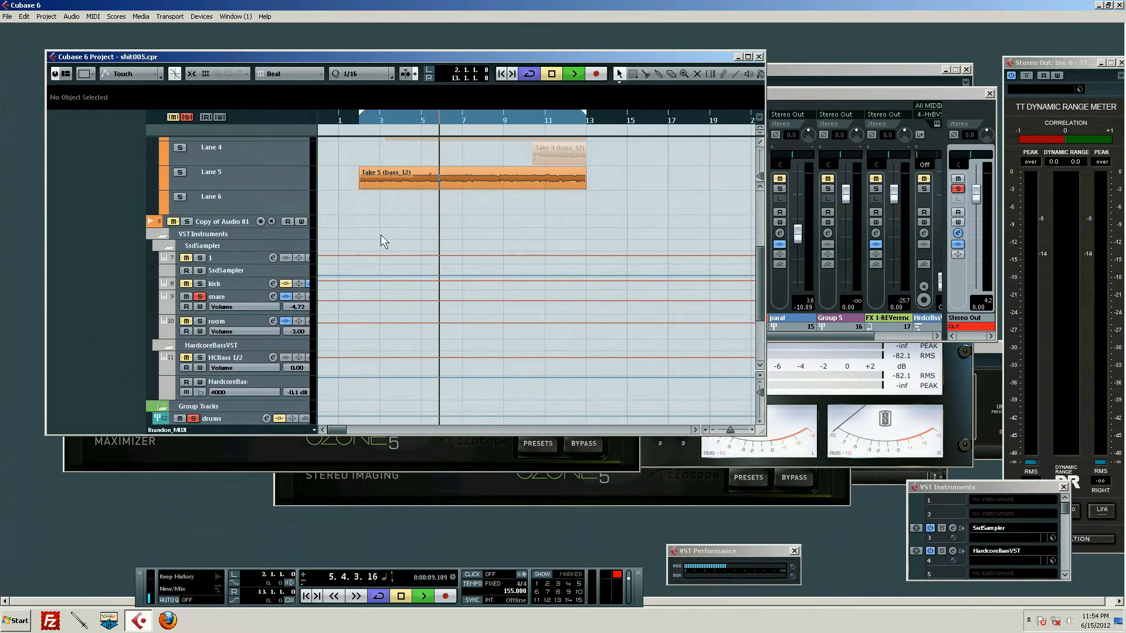
{"action": "left_click", "coordinate": [808, 94]}
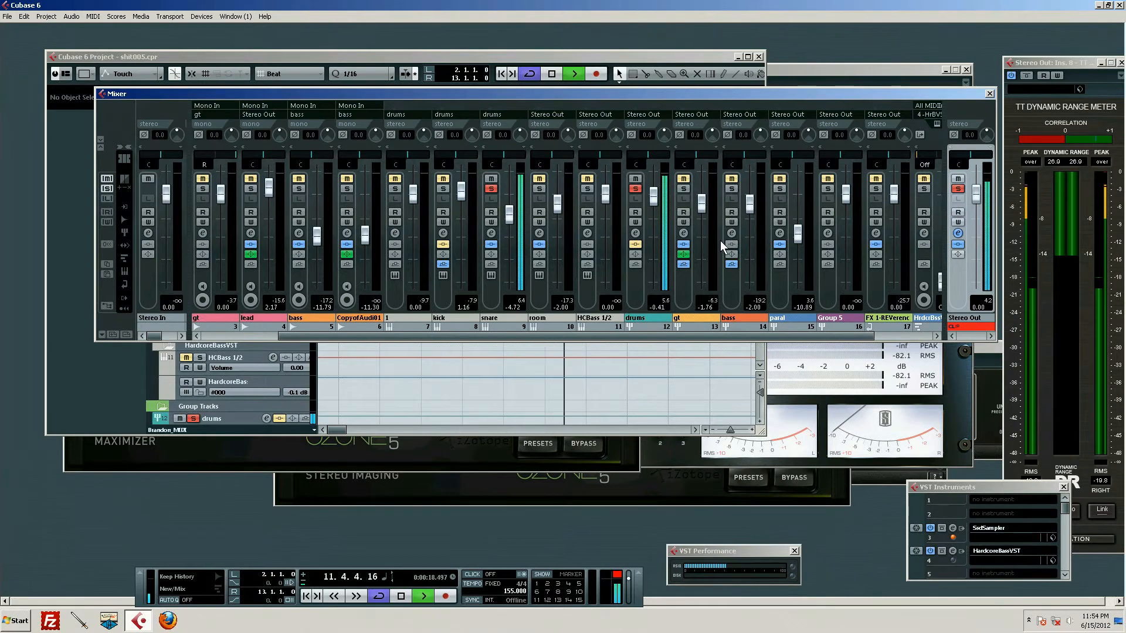
{"action": "key", "text": "space"}
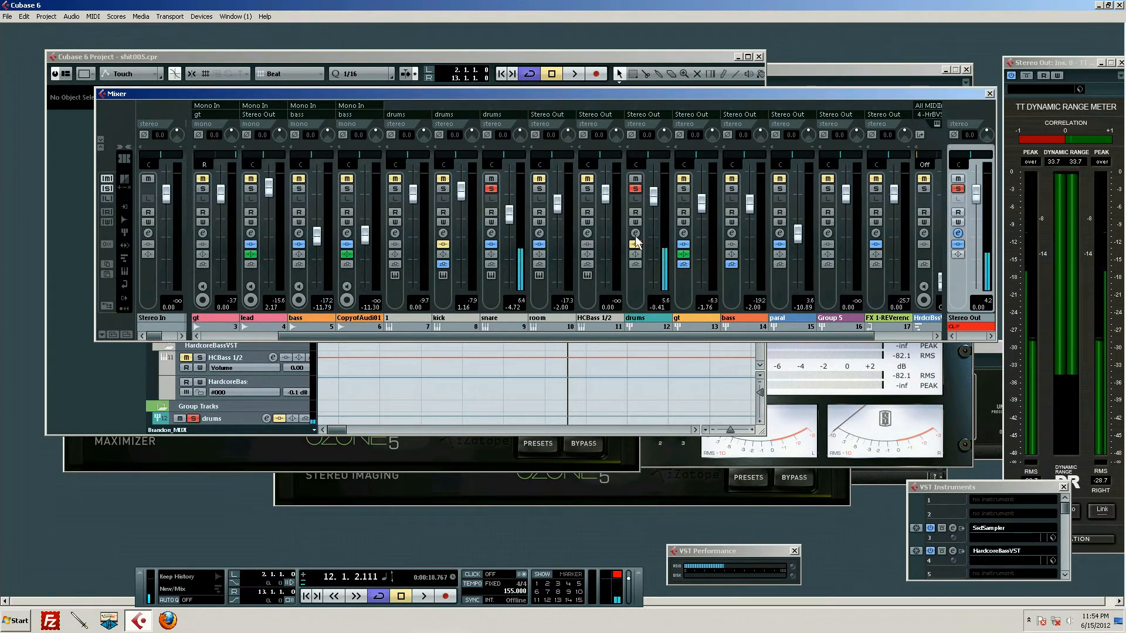
Step: Open the snare channel settings and remove the UAD 1176LN insert
{"action": "left_click", "coordinate": [491, 237]}
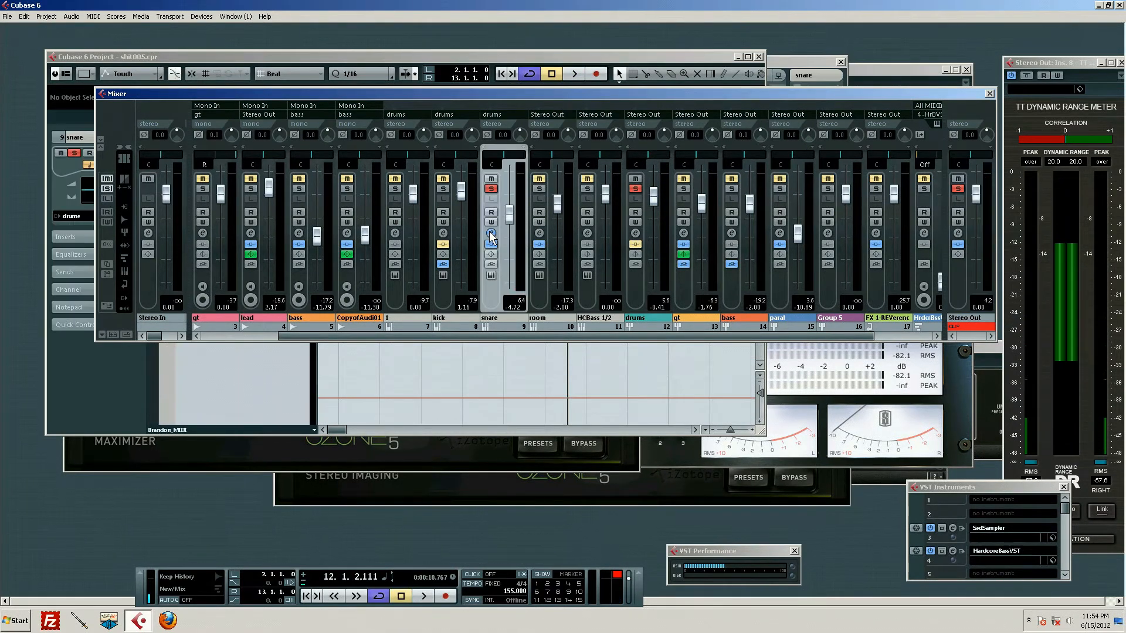
{"action": "left_click", "coordinate": [490, 233]}
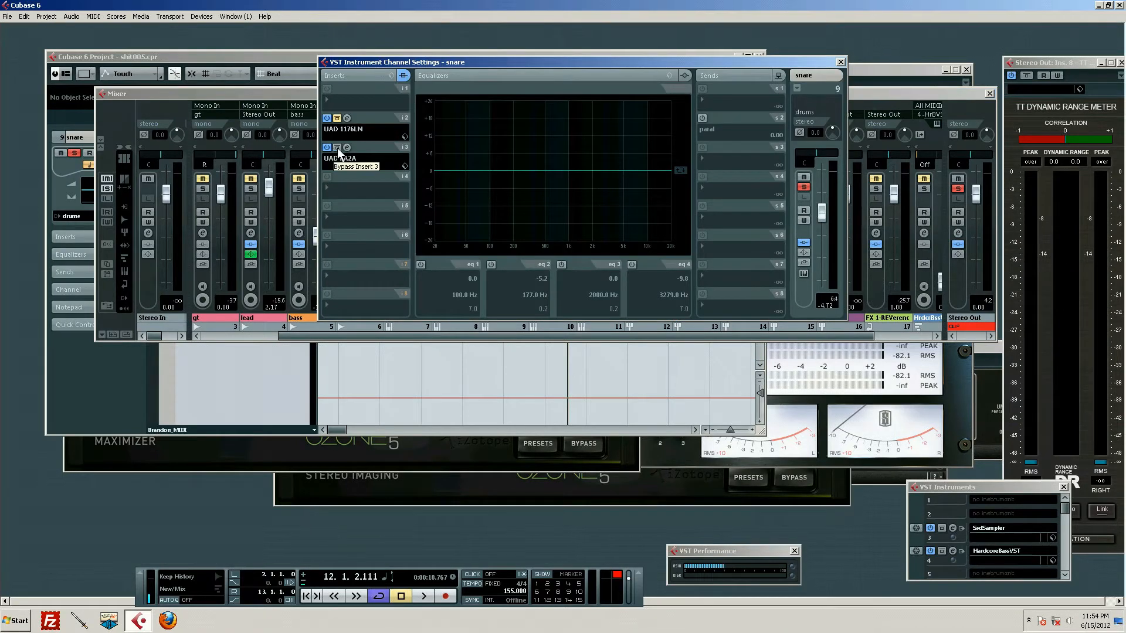
{"action": "left_click", "coordinate": [347, 129]}
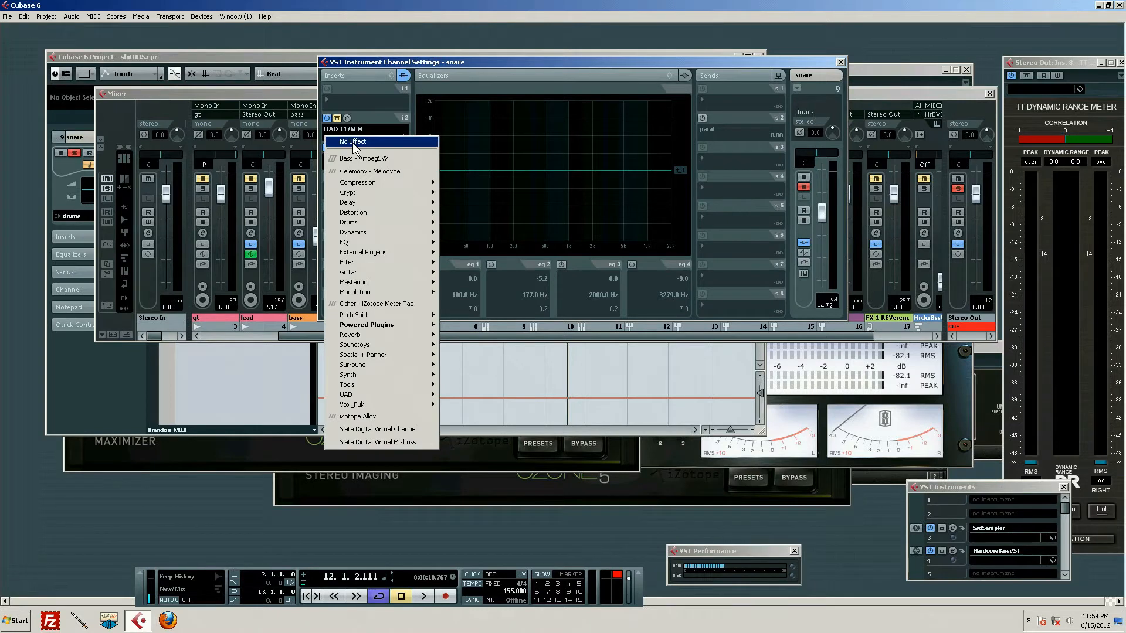
{"action": "left_click", "coordinate": [354, 142]}
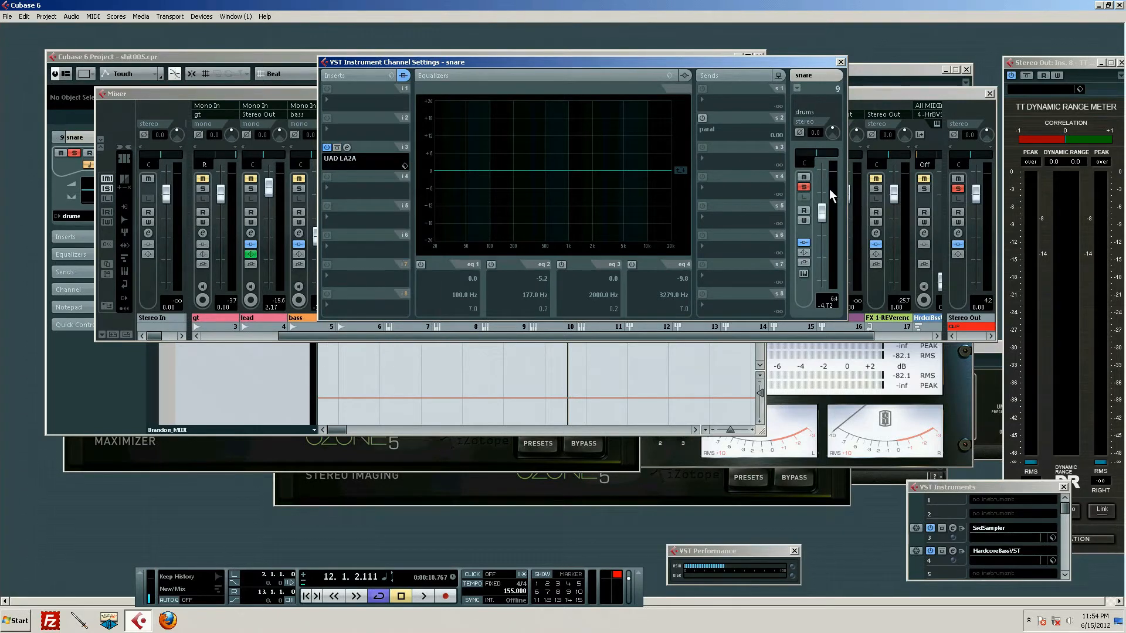
Step: Play the soloed snare, bypass its UAD LA2A insert and open the compressor's window
{"action": "key", "text": "space"}
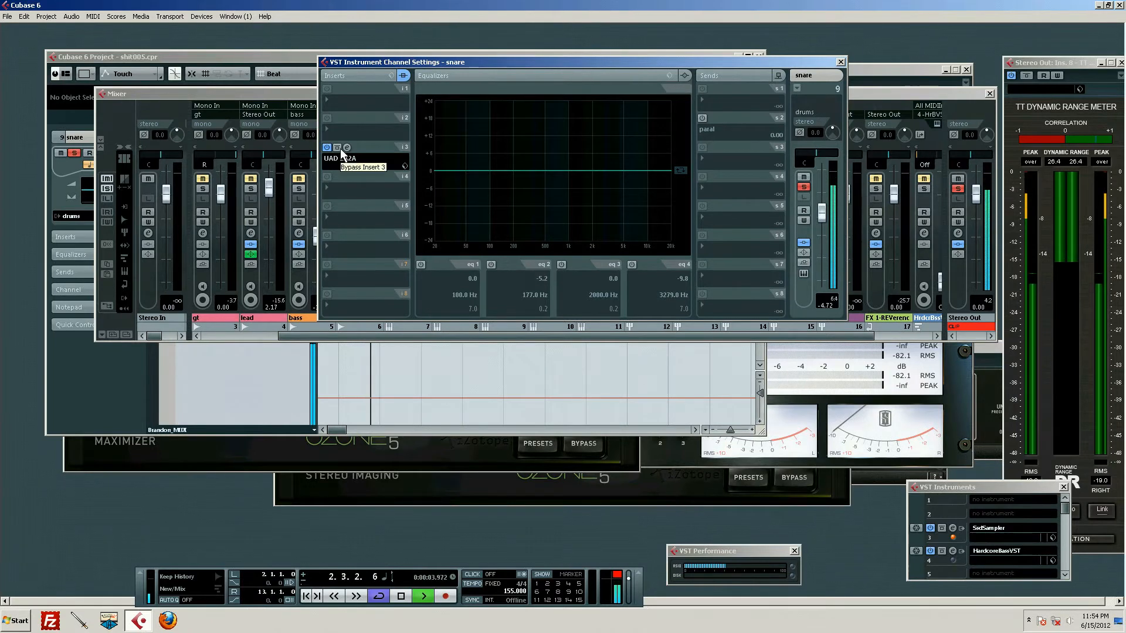
{"action": "left_click", "coordinate": [339, 148]}
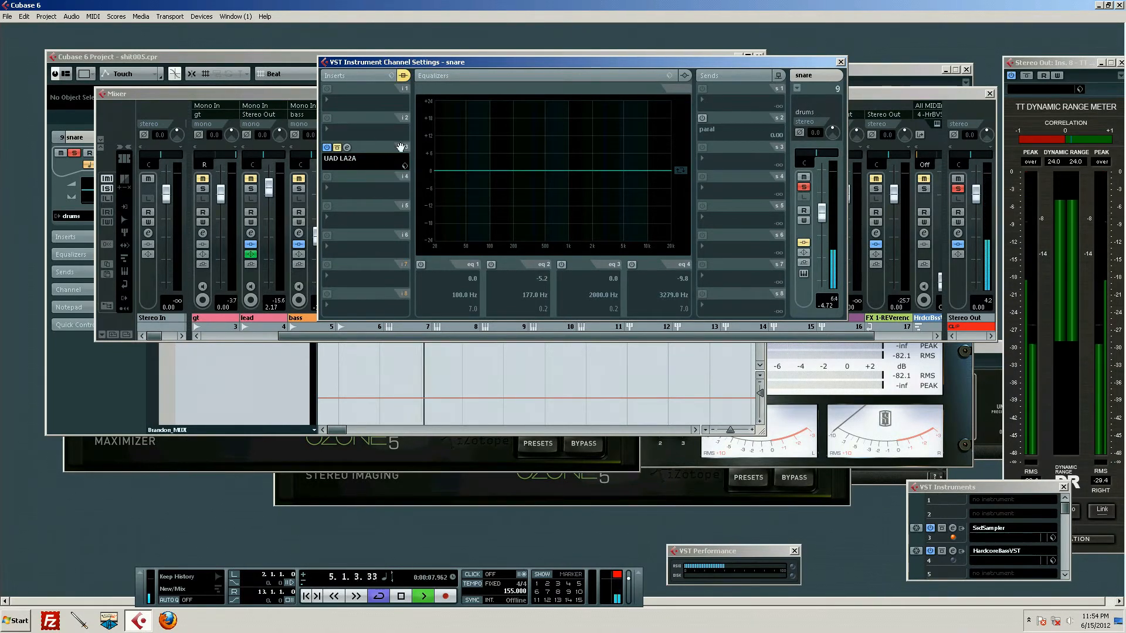
{"action": "left_click", "coordinate": [347, 148]}
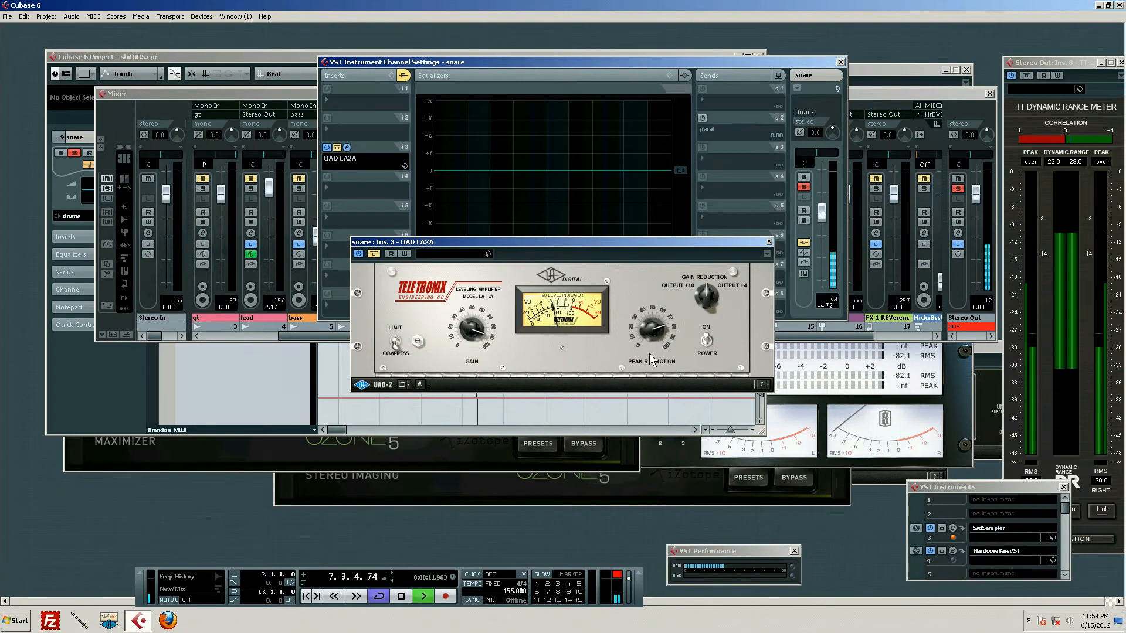
Step: Raise the snare LA2A's peak reduction, adjust its gain to compensate, and compare the sound against bypass
{"action": "left_click_drag", "start_coordinate": [651, 339], "coordinate": [655, 307]}
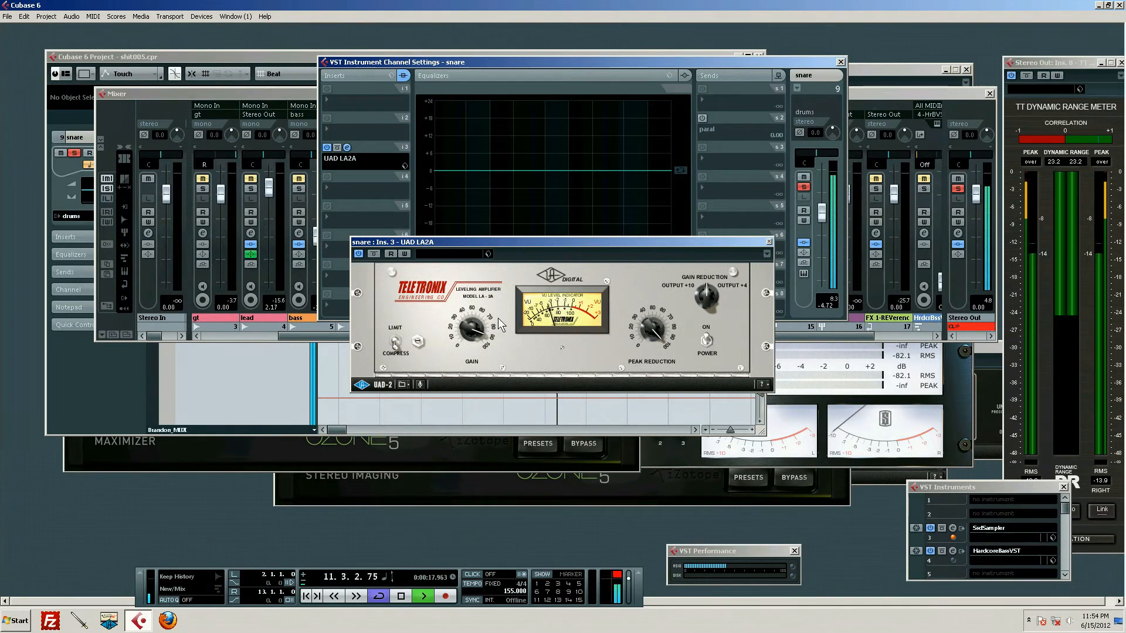
{"action": "left_click_drag", "start_coordinate": [483, 334], "coordinate": [472, 356]}
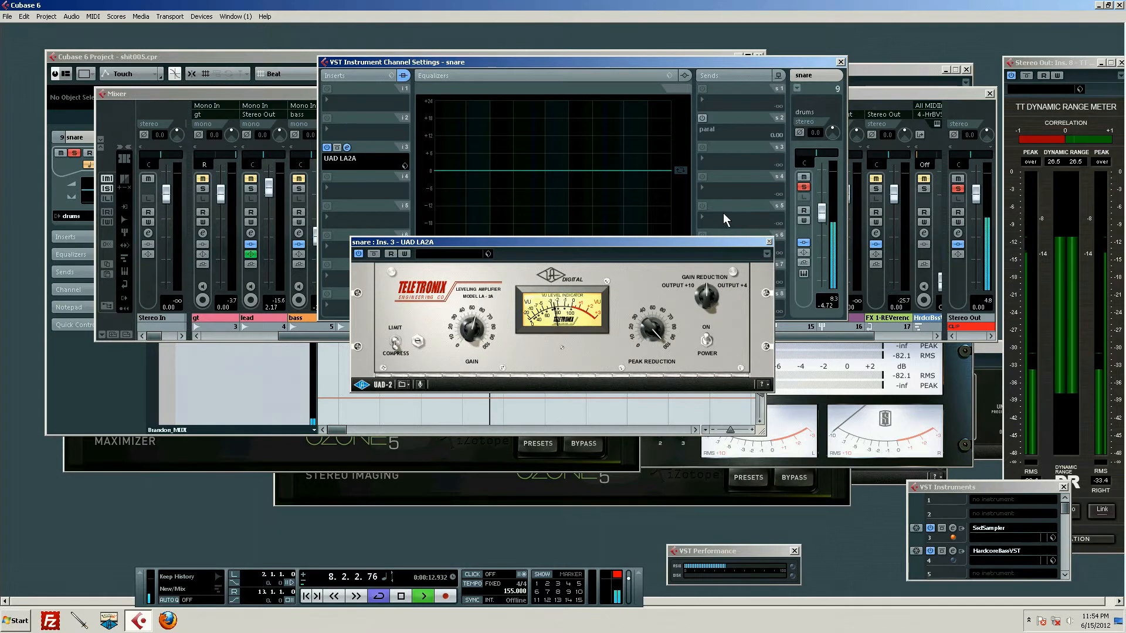
{"action": "left_click", "coordinate": [373, 254]}
{"action": "left_click", "coordinate": [373, 253]}
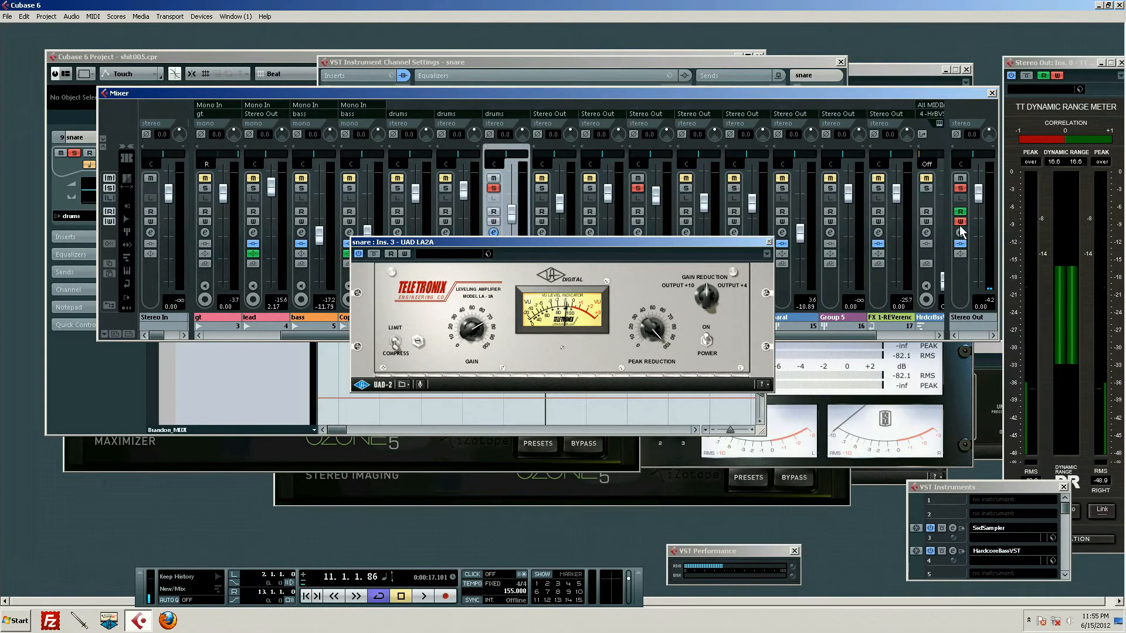
Step: Open the Stereo Out channel settings, move the LA2A window off the inserts and play the soloed snare through the master chain
{"action": "left_click", "coordinate": [960, 232]}
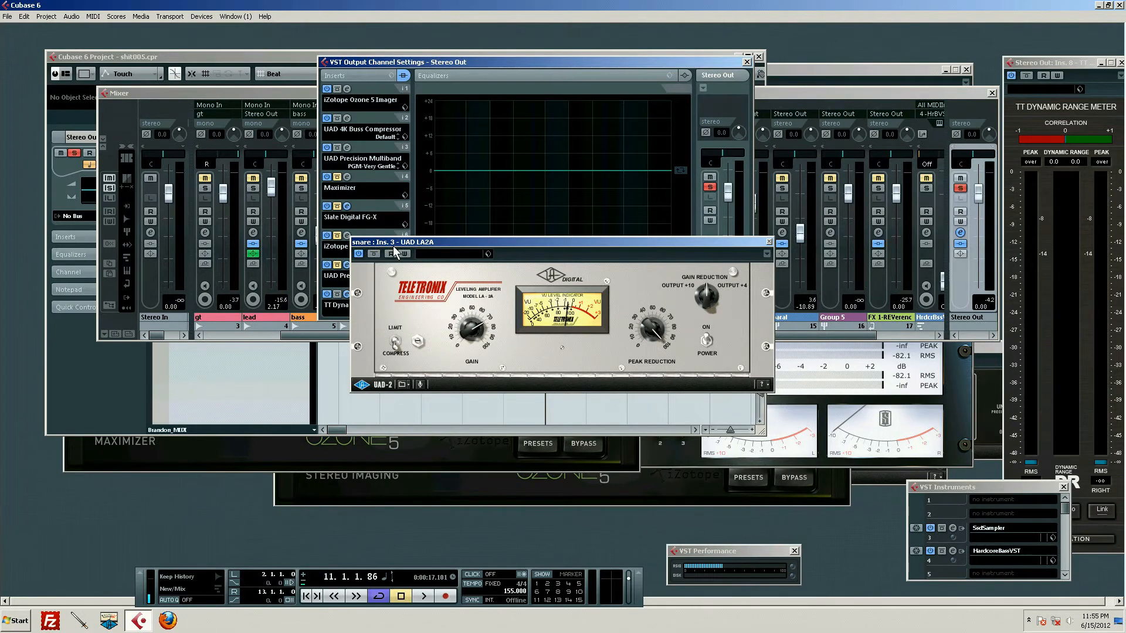
{"action": "left_click_drag", "start_coordinate": [393, 247], "coordinate": [460, 266]}
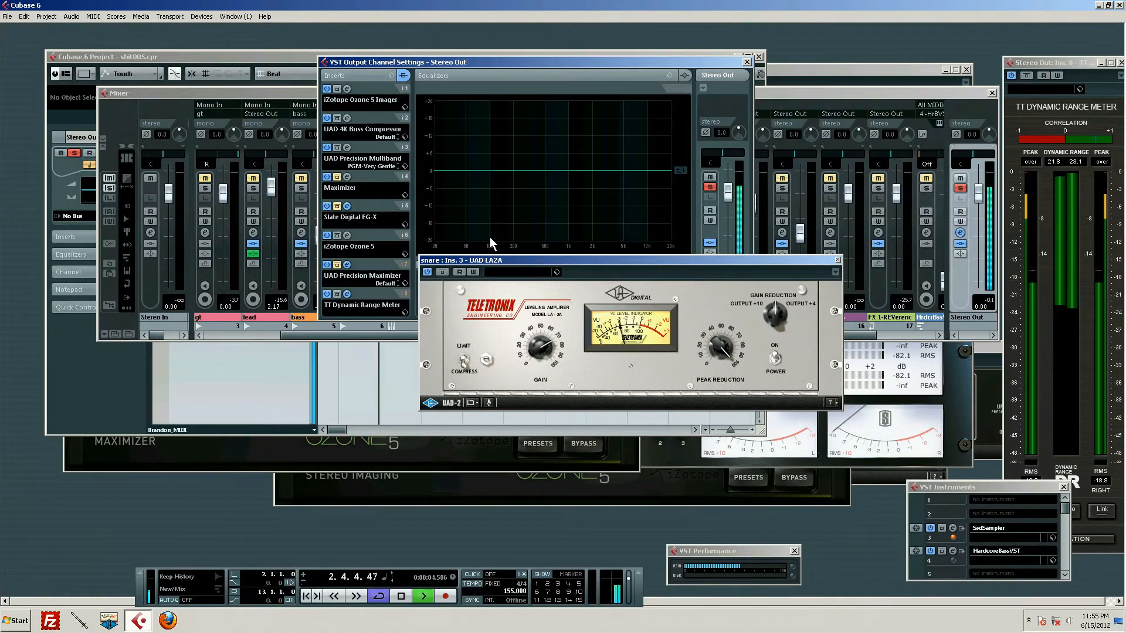
{"action": "key", "text": "space"}
Step: Close the LA2A window and clear all solo states in the project to bring back the full mix
{"action": "left_click", "coordinate": [267, 344]}
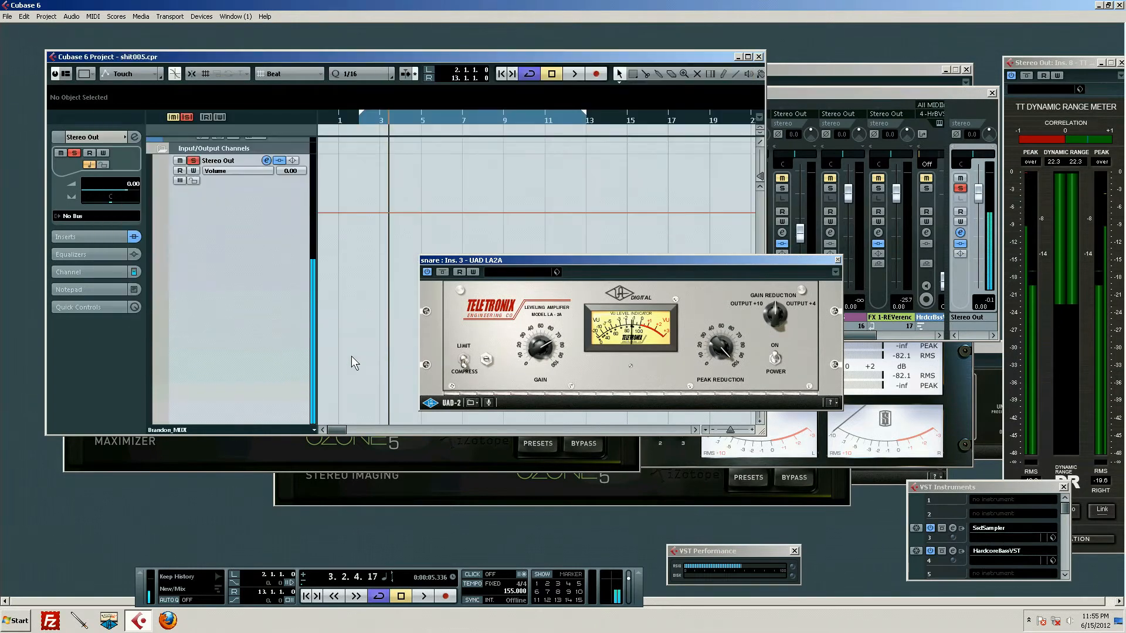
{"action": "left_click", "coordinate": [837, 259]}
{"action": "scroll", "coordinate": [694, 261], "scroll_direction": "up", "scroll_amount": 5}
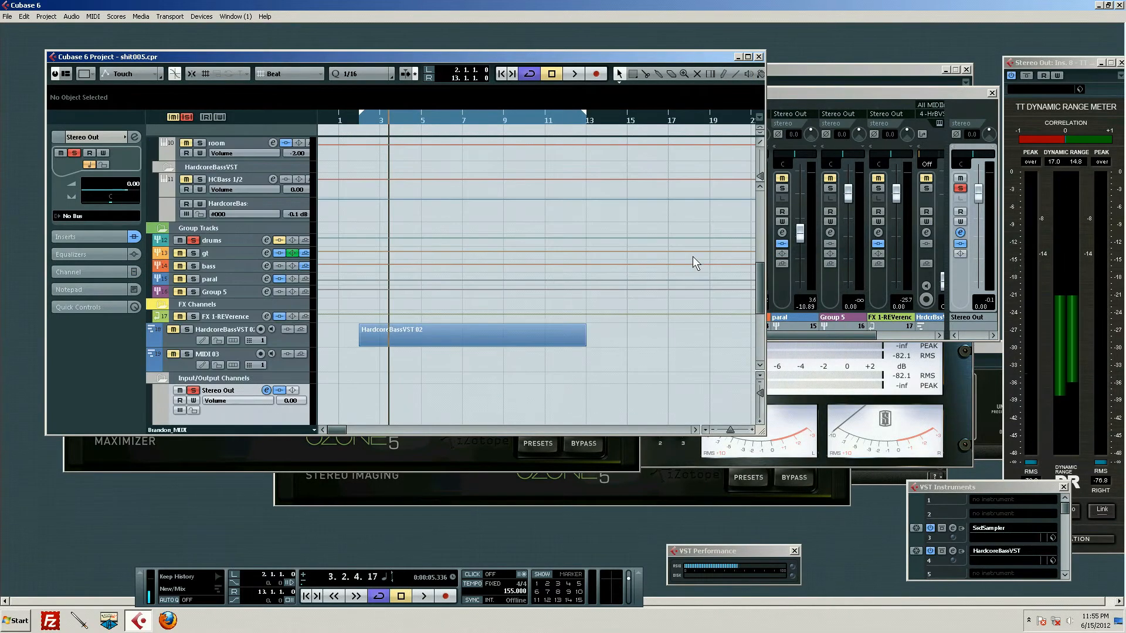
{"action": "scroll", "coordinate": [691, 261], "scroll_direction": "down", "scroll_amount": 2}
{"action": "scroll", "coordinate": [686, 261], "scroll_direction": "up", "scroll_amount": 3}
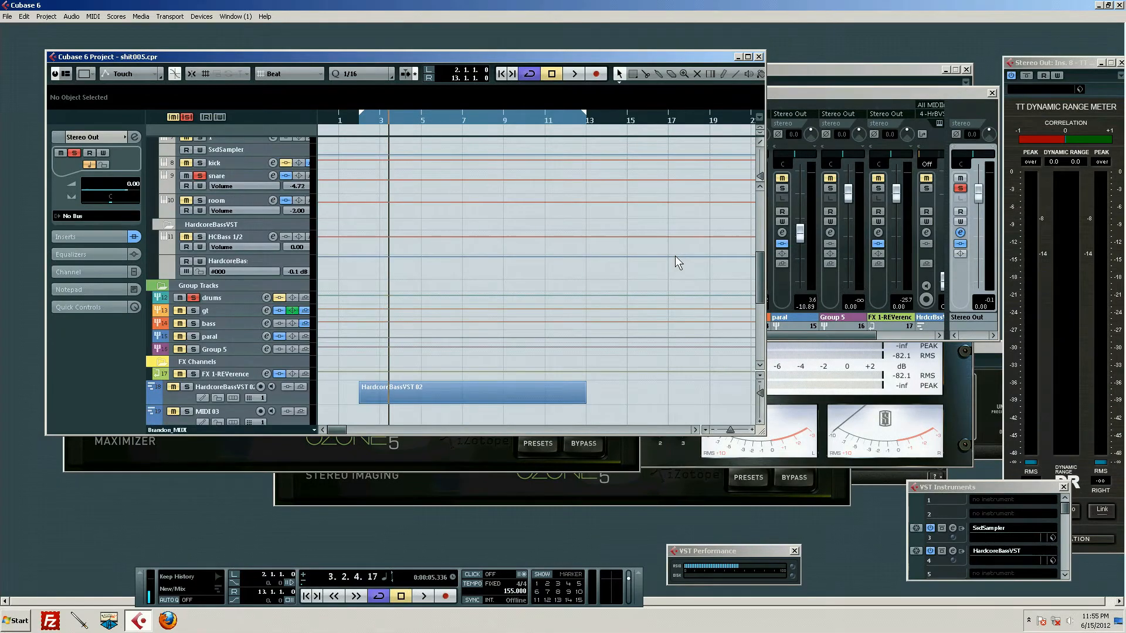
{"action": "scroll", "coordinate": [674, 255], "scroll_direction": "up", "scroll_amount": 4}
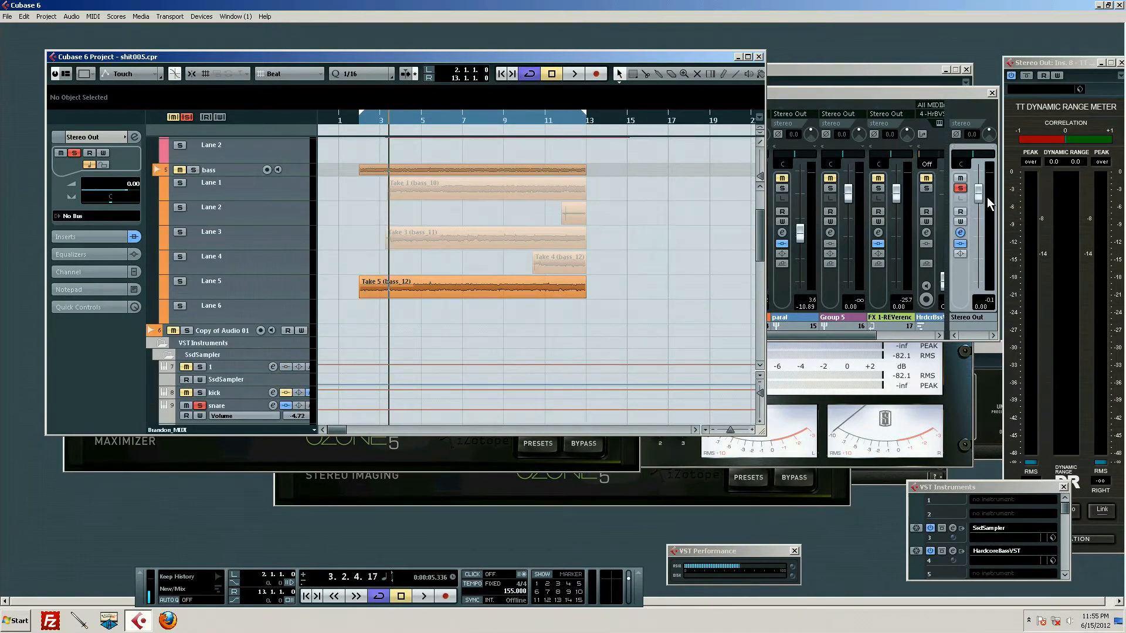
{"action": "scroll", "coordinate": [578, 235], "scroll_direction": "up", "scroll_amount": 3}
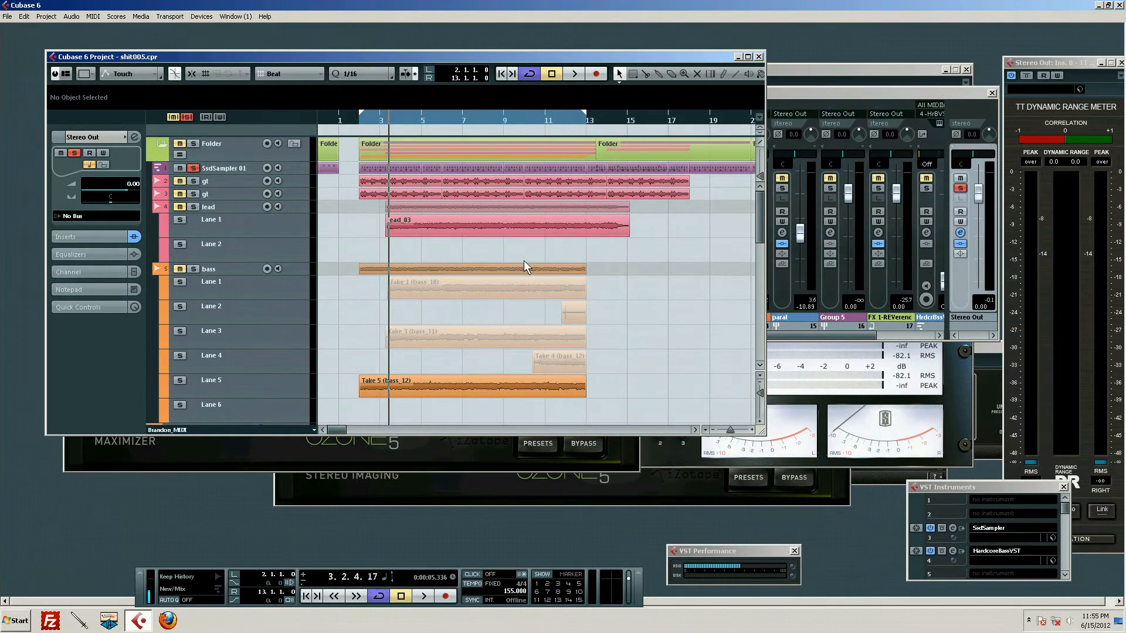
{"action": "left_click", "coordinate": [189, 118]}
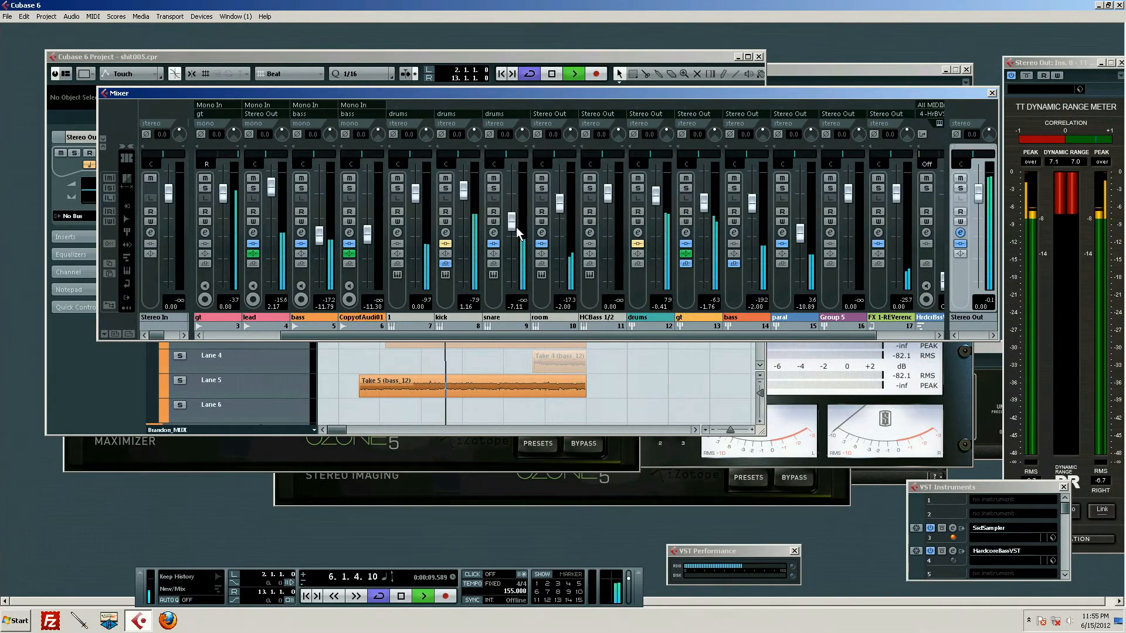
Step: Raise the snare fader to -4.72 dB during playback, stop, and reopen the snare channel's UAD LA2A
{"action": "scroll", "coordinate": [516, 227], "scroll_direction": "up", "scroll_amount": 5}
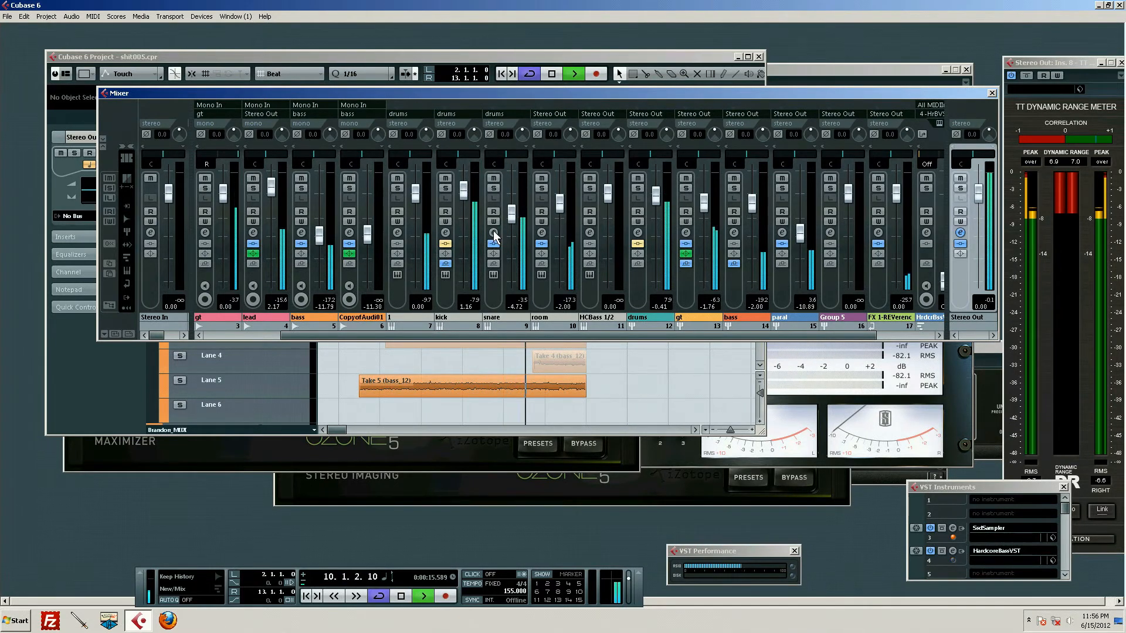
{"action": "key", "text": "space"}
{"action": "left_click", "coordinate": [494, 235]}
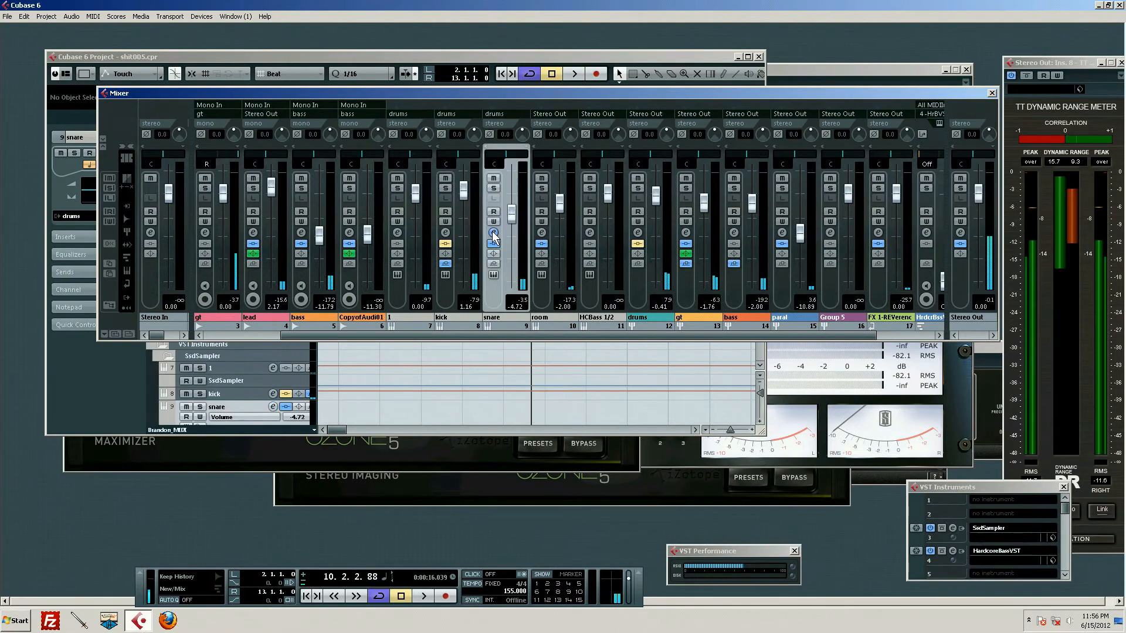
{"action": "left_click", "coordinate": [493, 232]}
{"action": "left_click", "coordinate": [347, 147]}
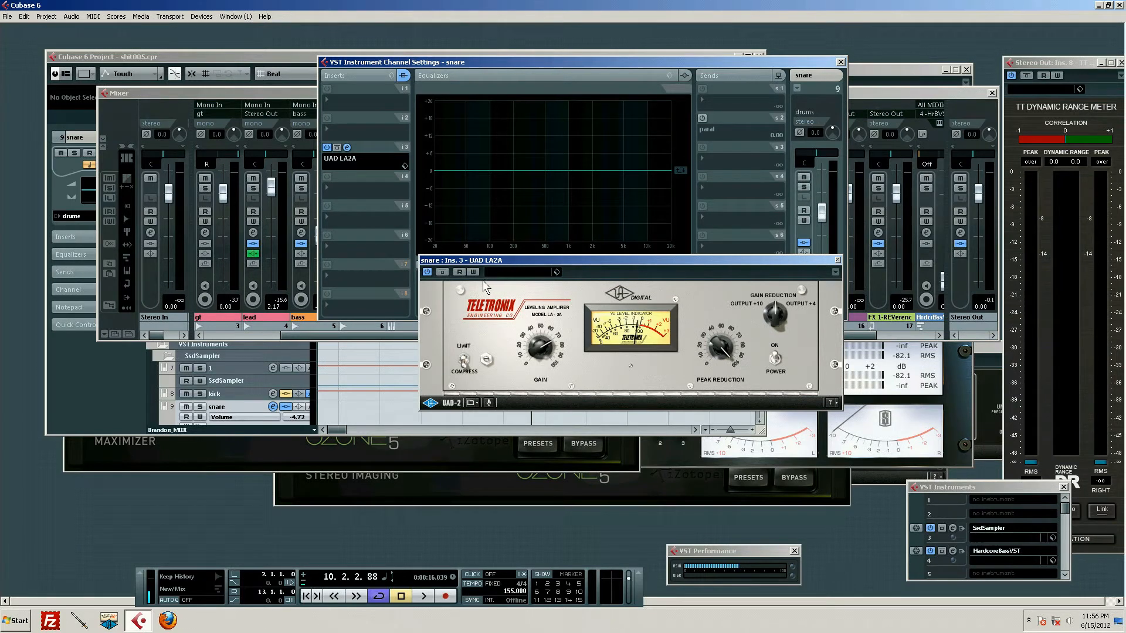
Step: Bypass the snare's LA2A and play the full mix with the snare level set to -0.69 dB
{"action": "left_click", "coordinate": [441, 272]}
{"action": "key", "text": "space"}
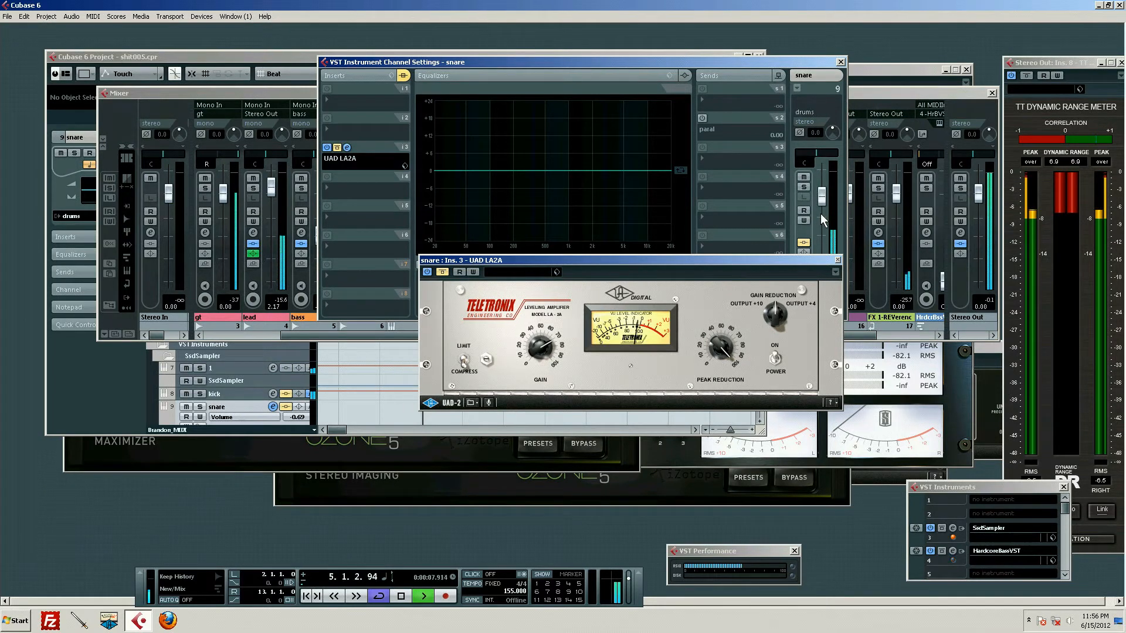
{"action": "key", "text": "space"}
{"action": "key", "text": "space"}
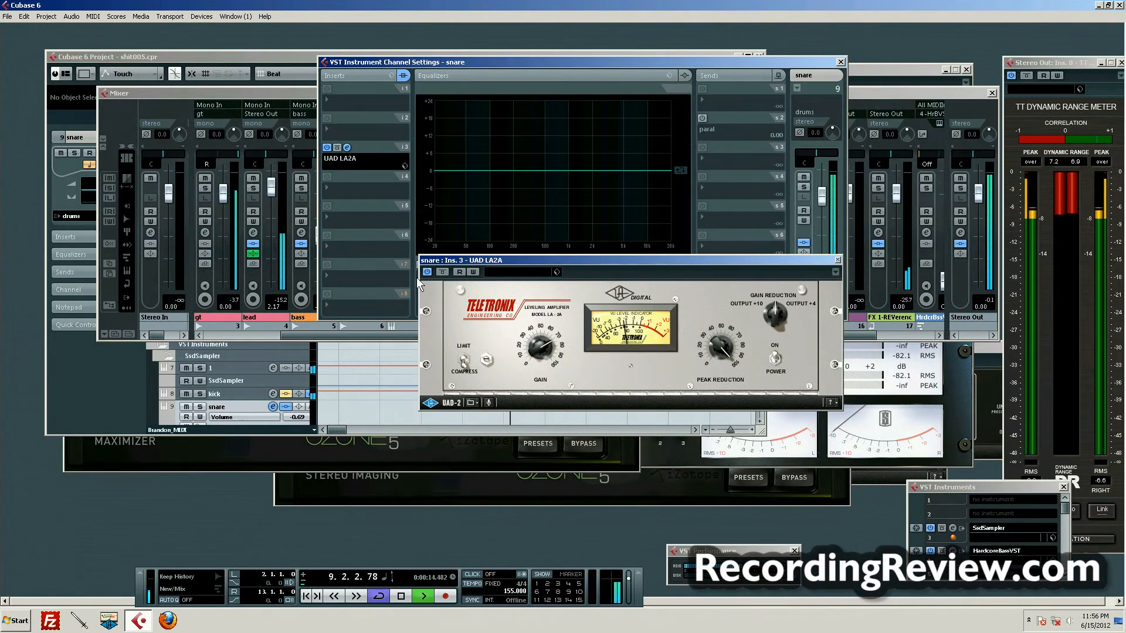
Step: Switch the LA2A bypass on and off during full mix playback to compare the dynamic range, and stop
{"action": "left_click", "coordinate": [442, 272]}
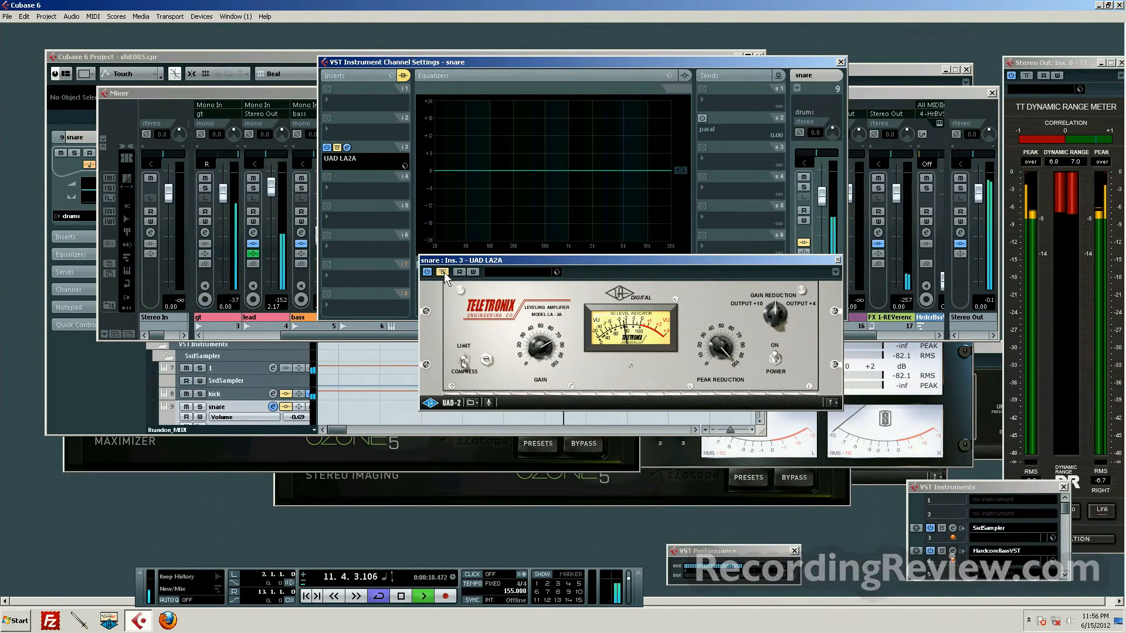
{"action": "left_click", "coordinate": [443, 272]}
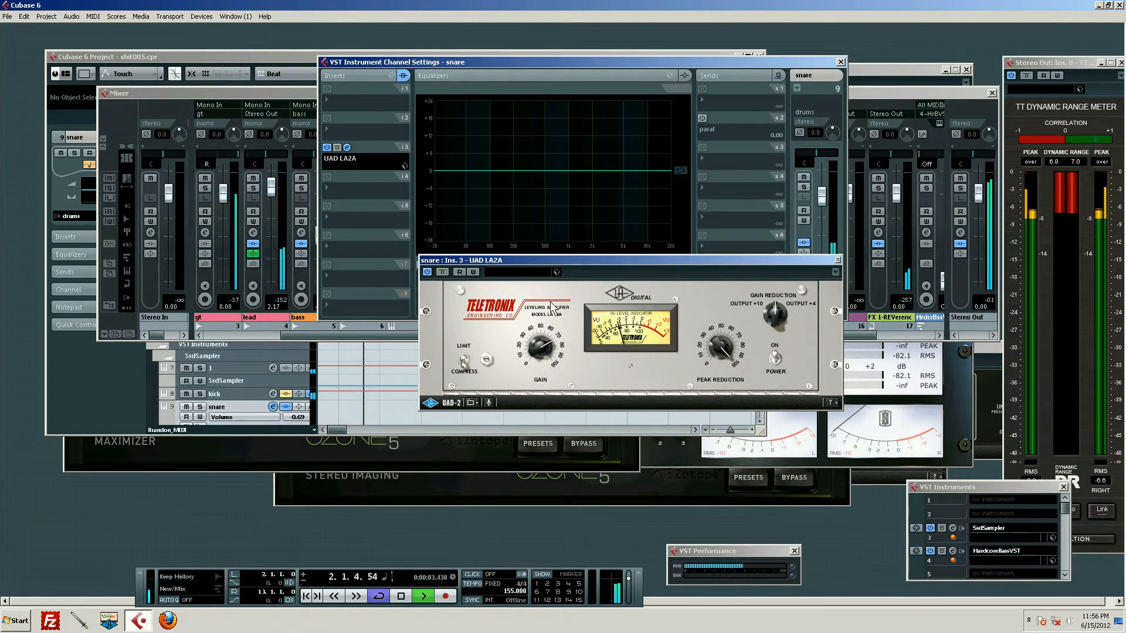
{"action": "key", "text": "space"}
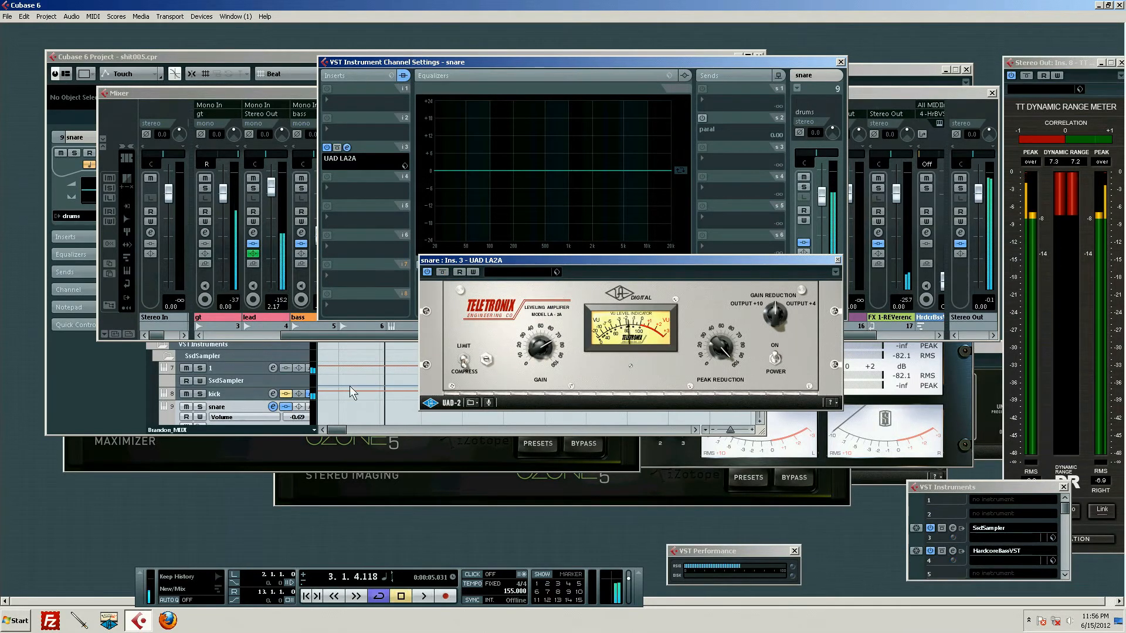
Step: Close the snare's LA2A and open the iZotope Ozone 5 Maximizer inserted on the drums group channel
{"action": "left_click", "coordinate": [122, 377]}
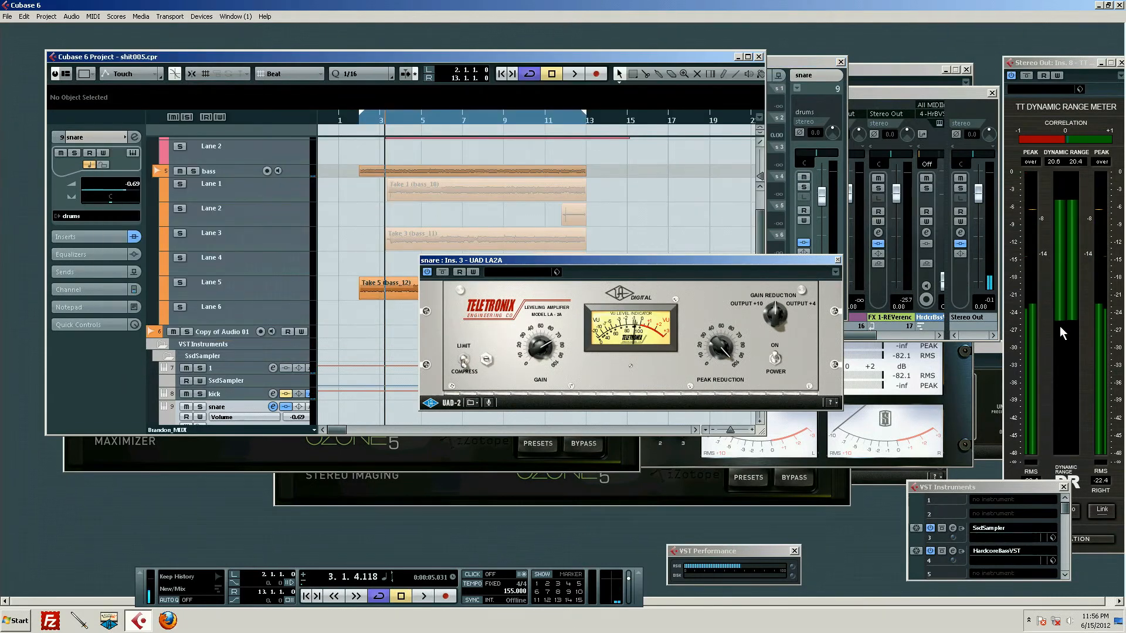
{"action": "left_click", "coordinate": [837, 260]}
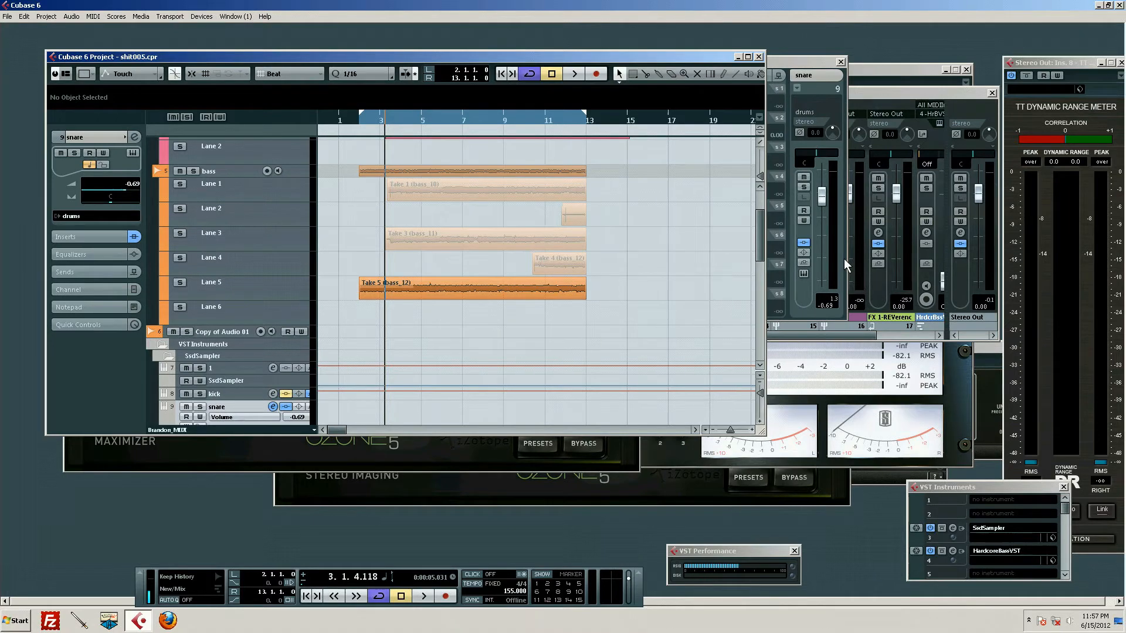
{"action": "left_click", "coordinate": [867, 94]}
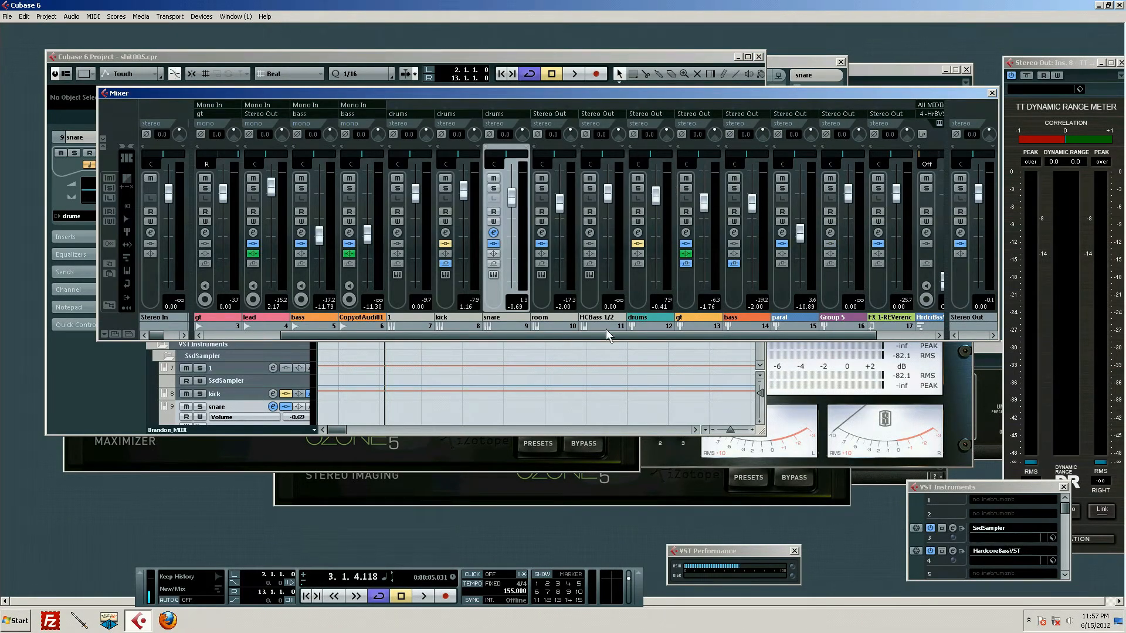
{"action": "left_click", "coordinate": [636, 232]}
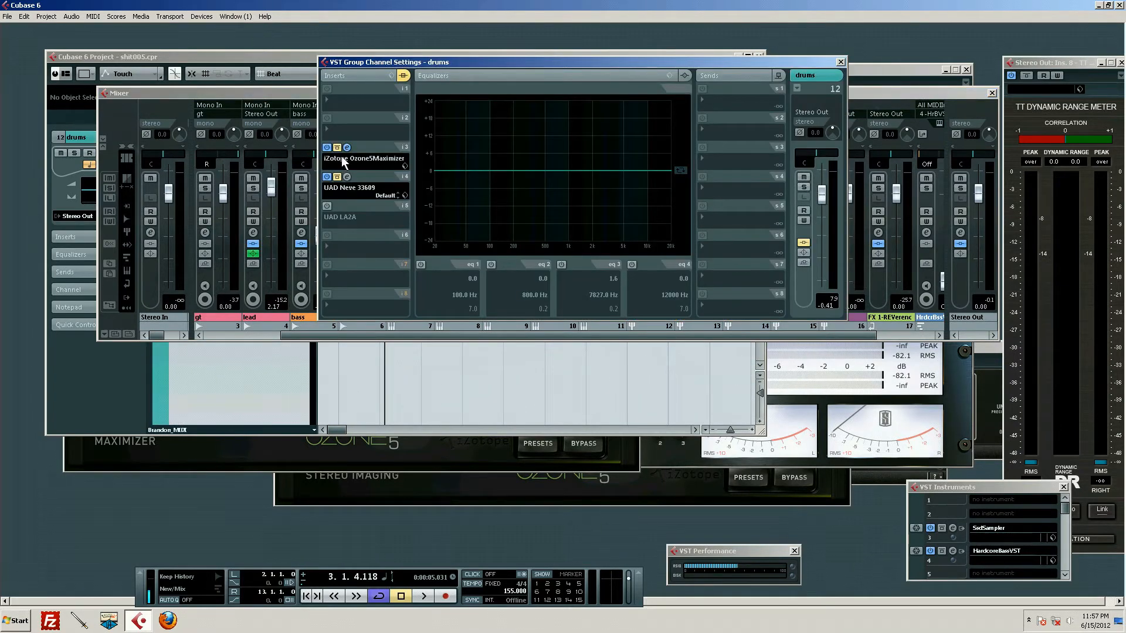
{"action": "left_click", "coordinate": [346, 149]}
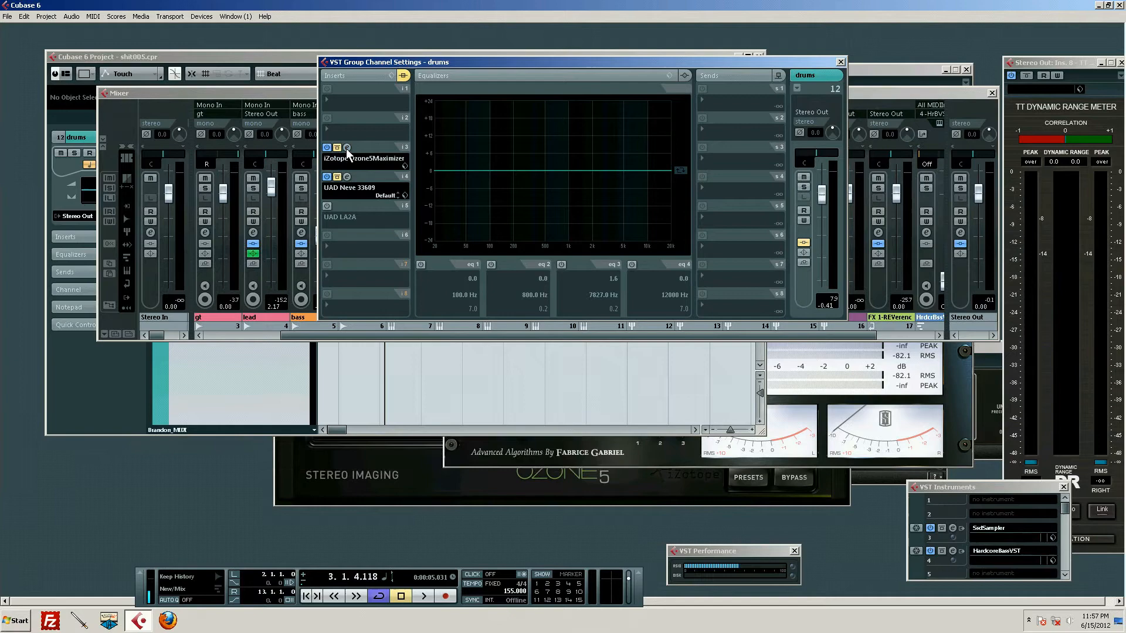
{"action": "left_click_drag", "start_coordinate": [347, 94], "coordinate": [763, 113]}
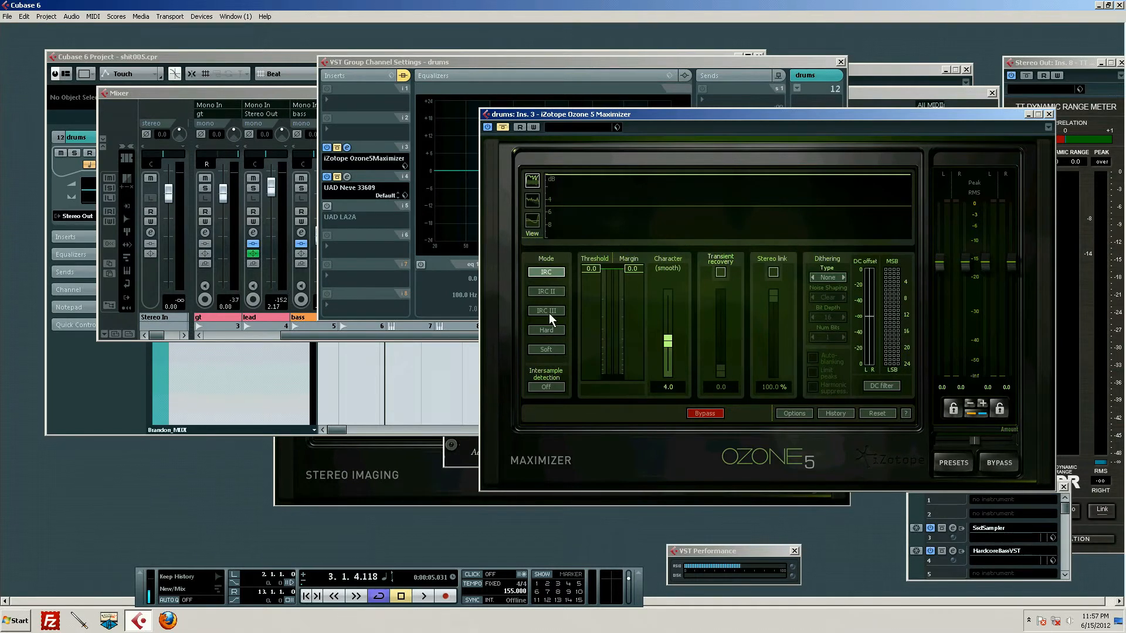
Step: Set the drums Maximizer to IRC II mode with Character at 0.0 and take the insert out of bypass
{"action": "left_click", "coordinate": [545, 291]}
{"action": "left_click_drag", "start_coordinate": [668, 341], "coordinate": [663, 391]}
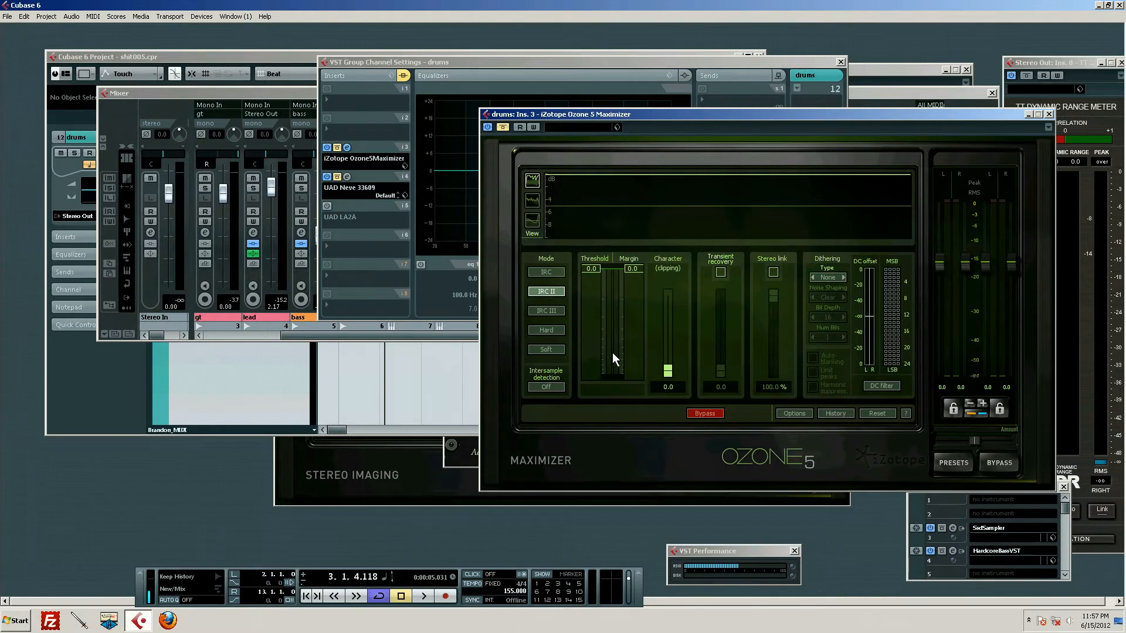
{"action": "left_click", "coordinate": [502, 127]}
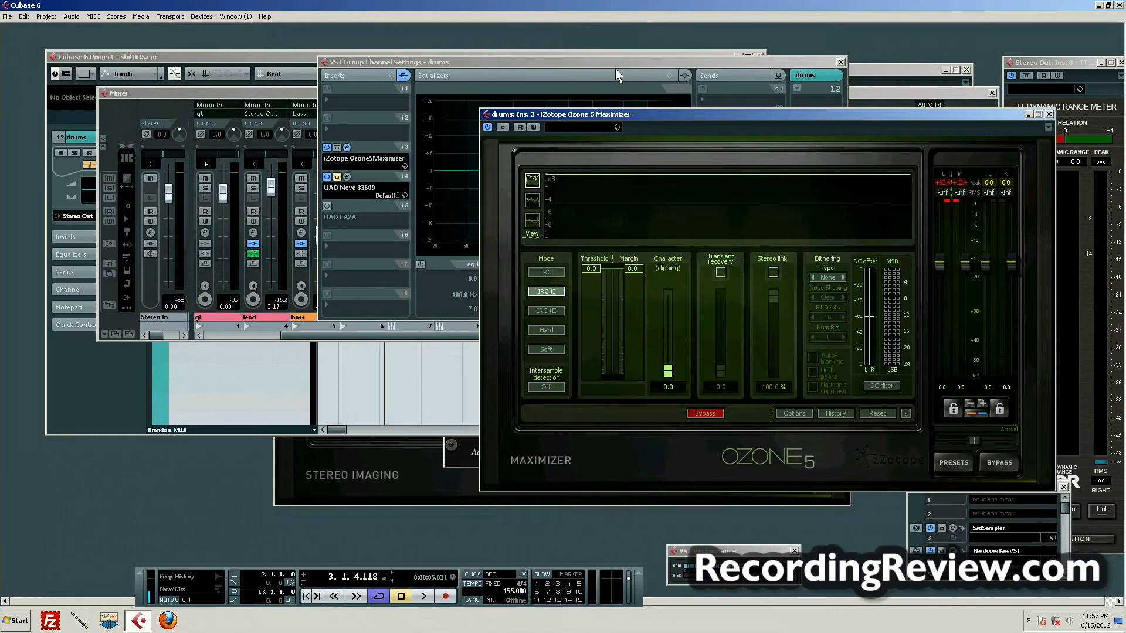
Step: Lower the drums Maximizer's threshold to -6.3 during playback, stop, and close its window
{"action": "key", "text": "space"}
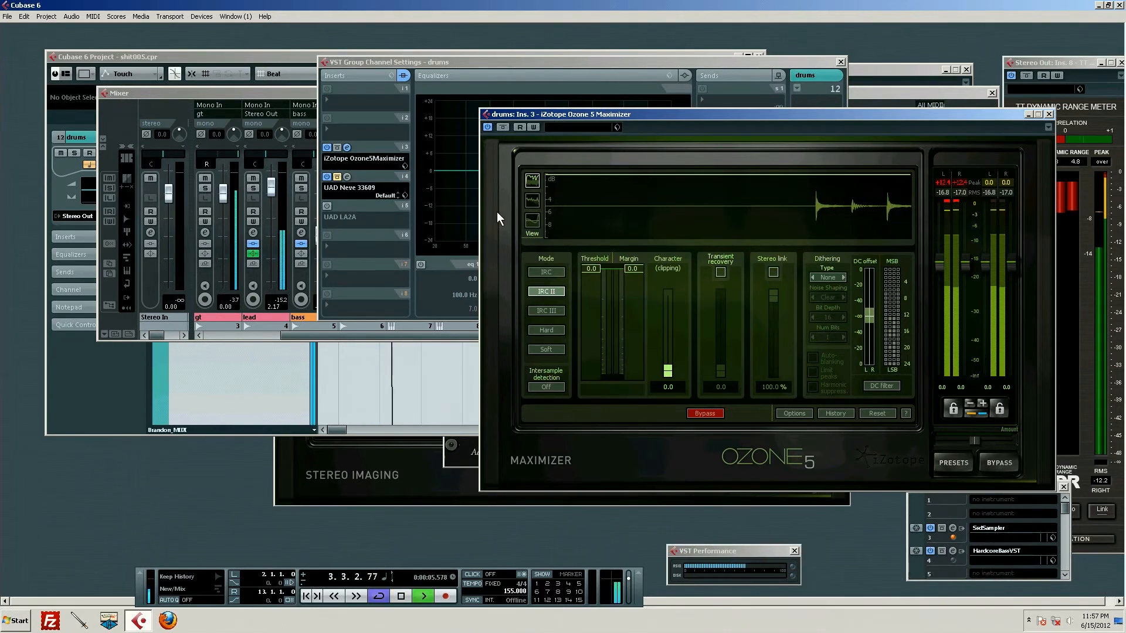
{"action": "left_click_drag", "start_coordinate": [593, 271], "coordinate": [593, 331]}
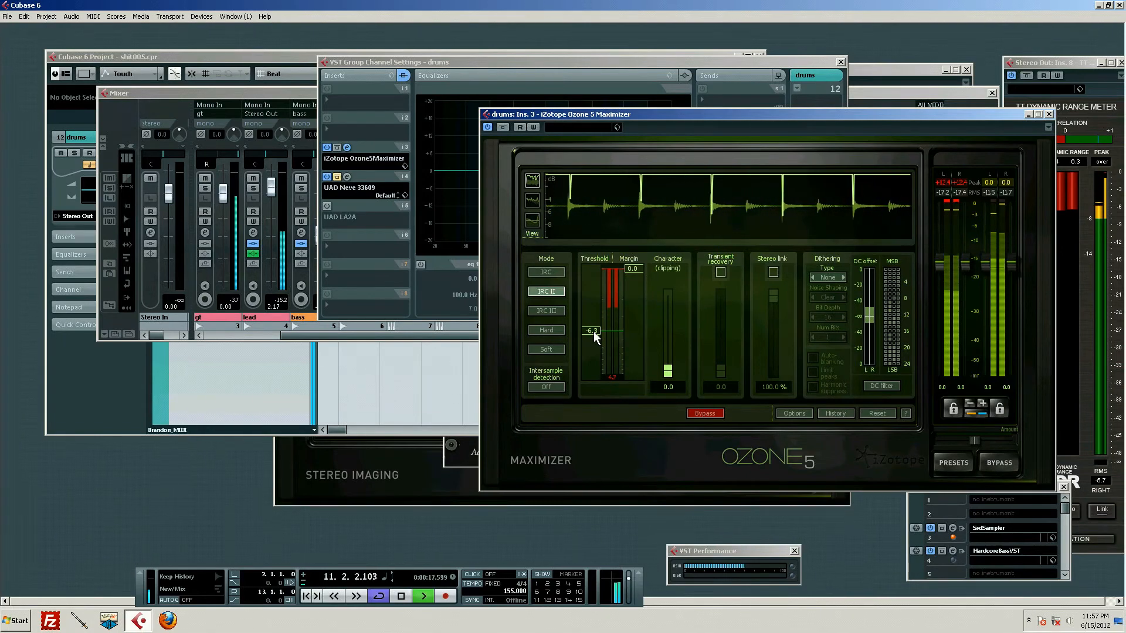
{"action": "key", "text": "space"}
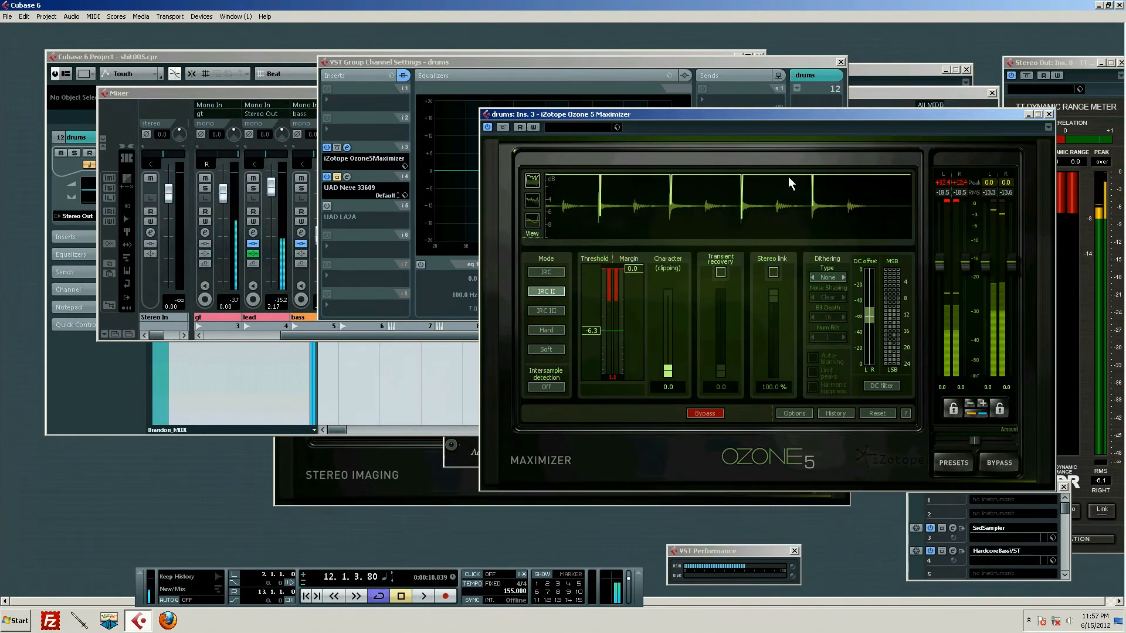
{"action": "left_click_drag", "start_coordinate": [980, 115], "coordinate": [697, 91]}
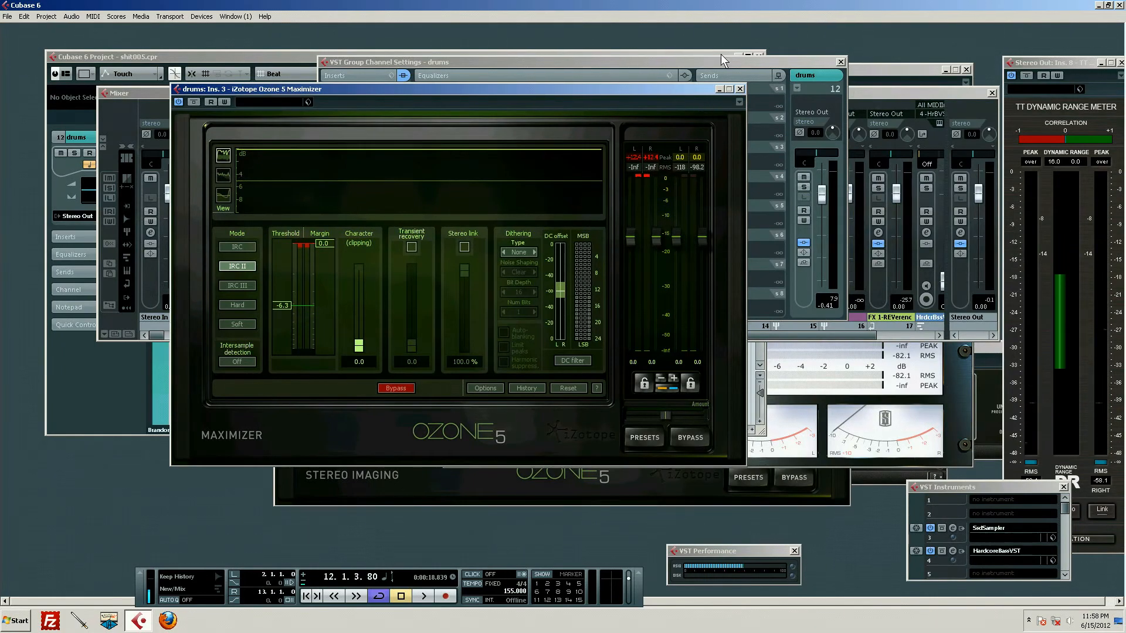
{"action": "left_click", "coordinate": [737, 88]}
Step: Open iZotope Ozone 5 on the Stereo Out channel and set its Maximizer threshold to -6.7 during playback
{"action": "left_click", "coordinate": [891, 92]}
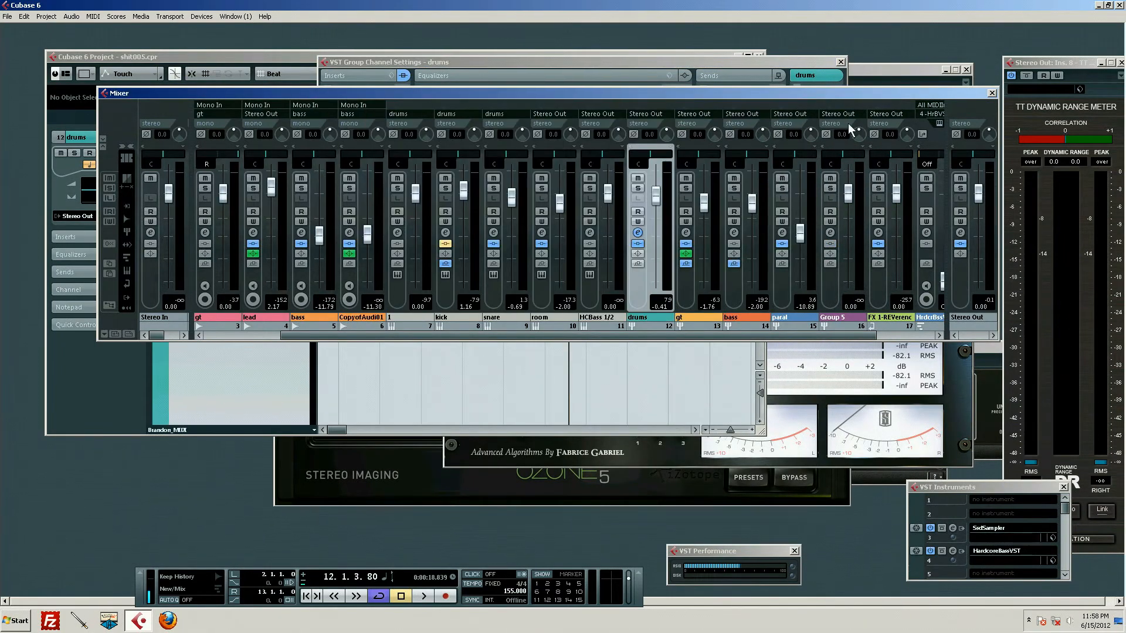
{"action": "left_click", "coordinate": [187, 370]}
{"action": "scroll", "coordinate": [586, 310], "scroll_direction": "down", "scroll_amount": 2}
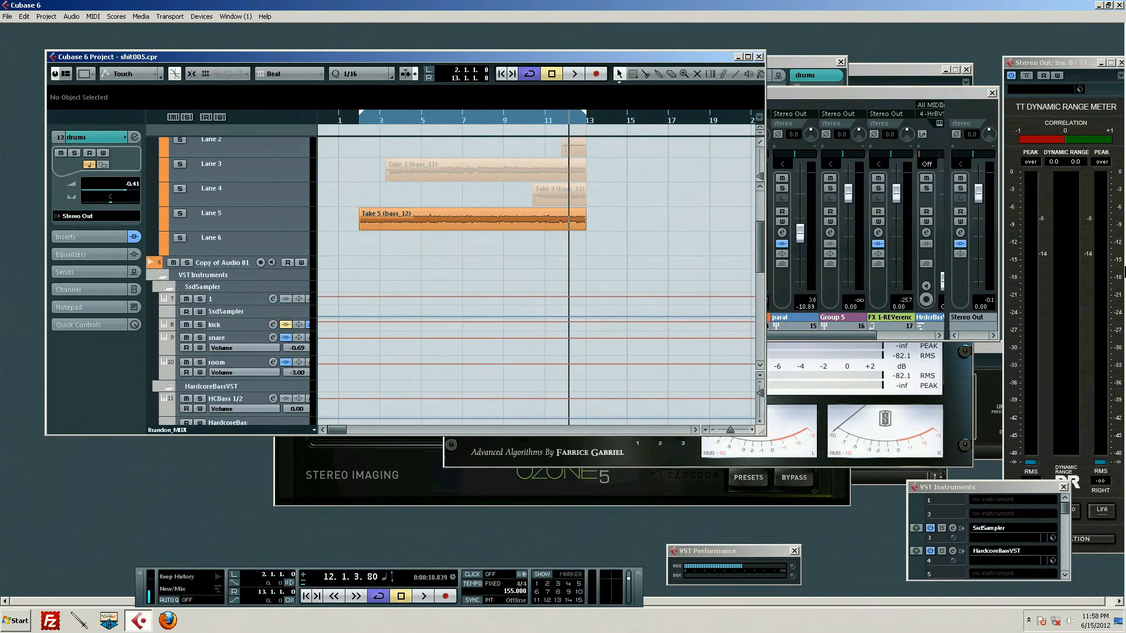
{"action": "left_click", "coordinate": [960, 232]}
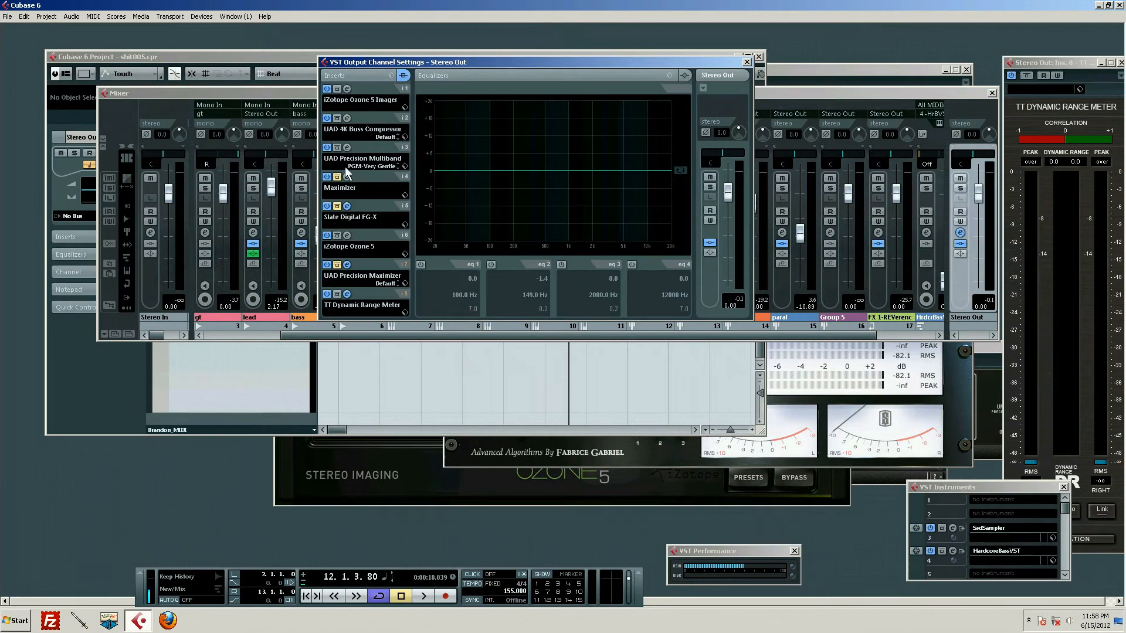
{"action": "left_click", "coordinate": [346, 235]}
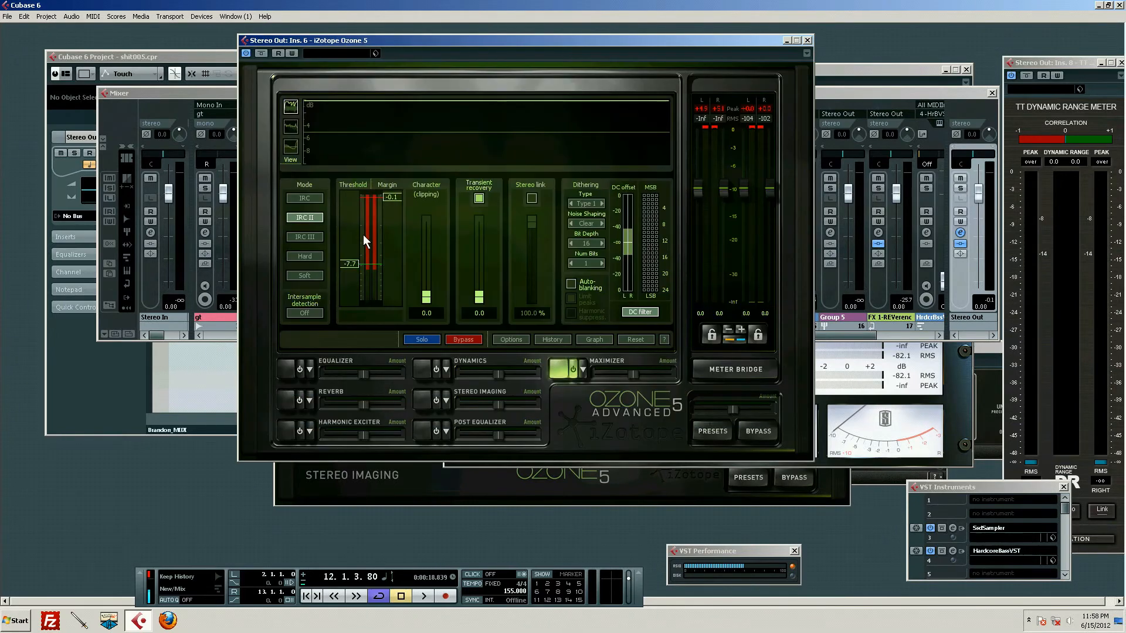
{"action": "left_click", "coordinate": [188, 368]}
{"action": "left_click", "coordinate": [787, 149]}
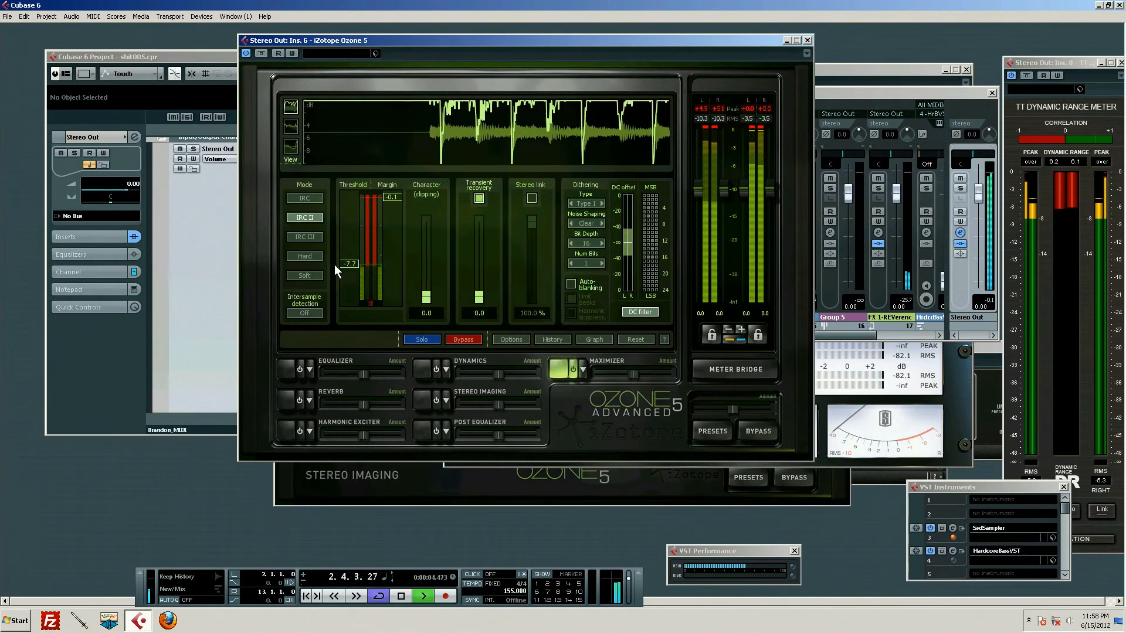
{"action": "left_click_drag", "start_coordinate": [346, 262], "coordinate": [347, 258]}
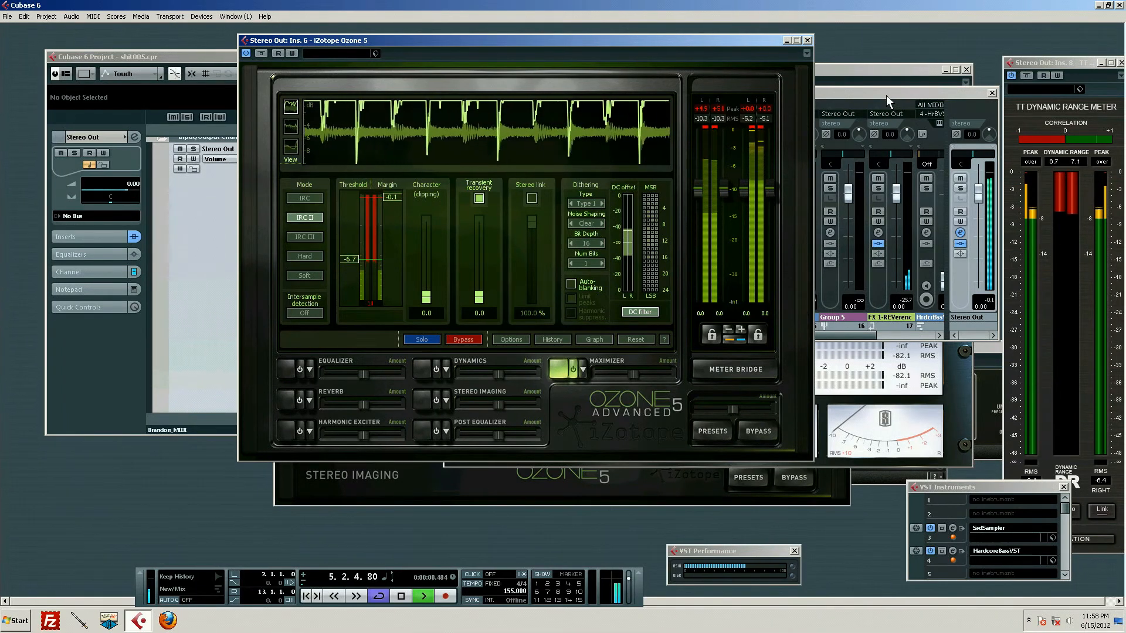
Step: Set the drums group fader to -2.91 dB in the mixer while the full mix plays
{"action": "left_click", "coordinate": [843, 97]}
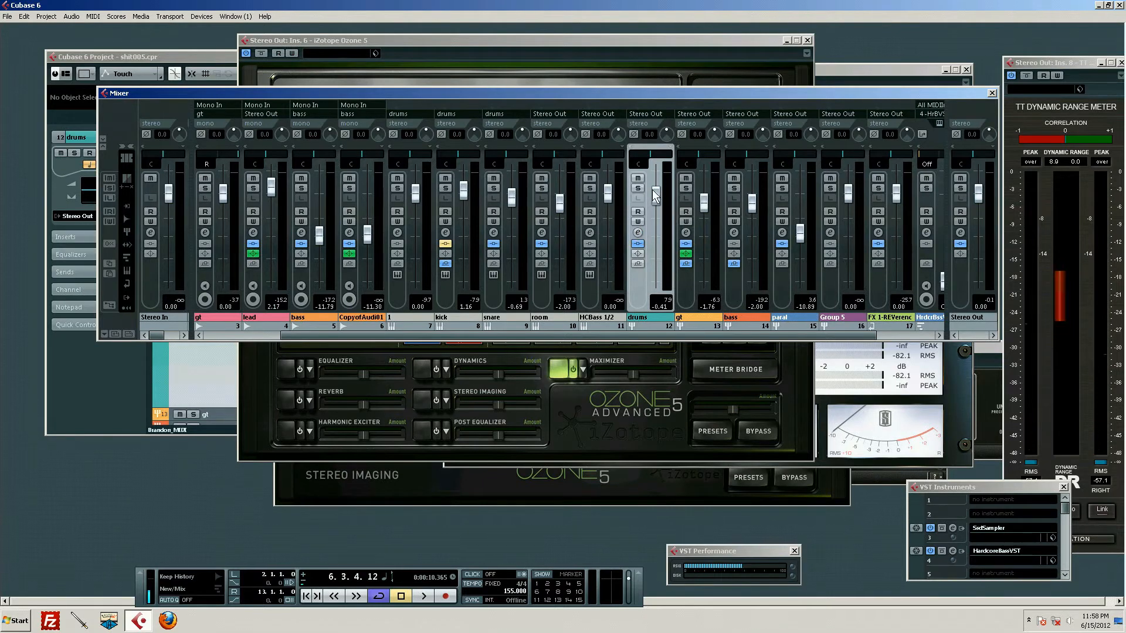
{"action": "left_click_drag", "start_coordinate": [656, 214], "coordinate": [655, 232]}
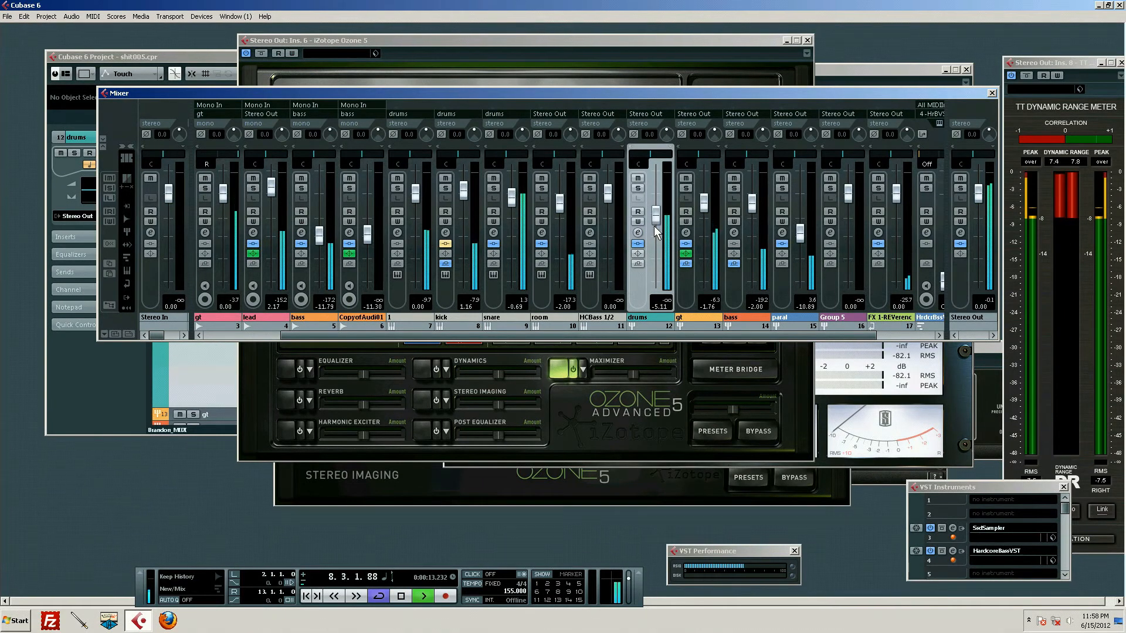
{"action": "scroll", "coordinate": [654, 226], "scroll_direction": "up", "scroll_amount": 3}
{"action": "scroll", "coordinate": [653, 226], "scroll_direction": "up", "scroll_amount": 1}
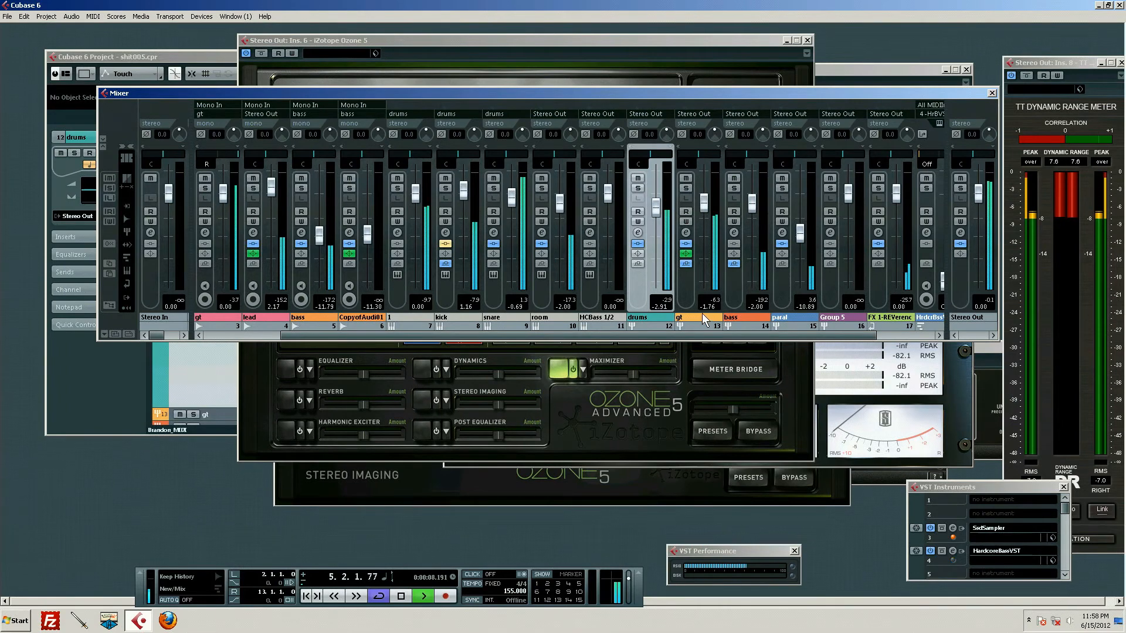
Step: Open the Stereo Out channel settings, stop playback, and bring its Ozone 5 window to the front
{"action": "left_click", "coordinate": [961, 233]}
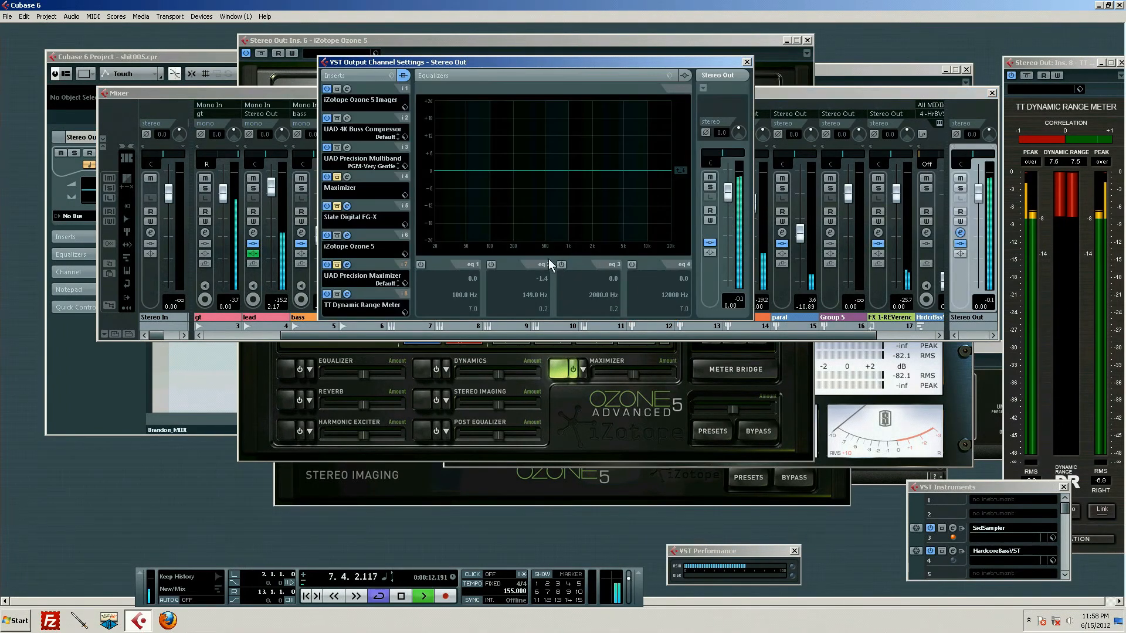
{"action": "key", "text": "space"}
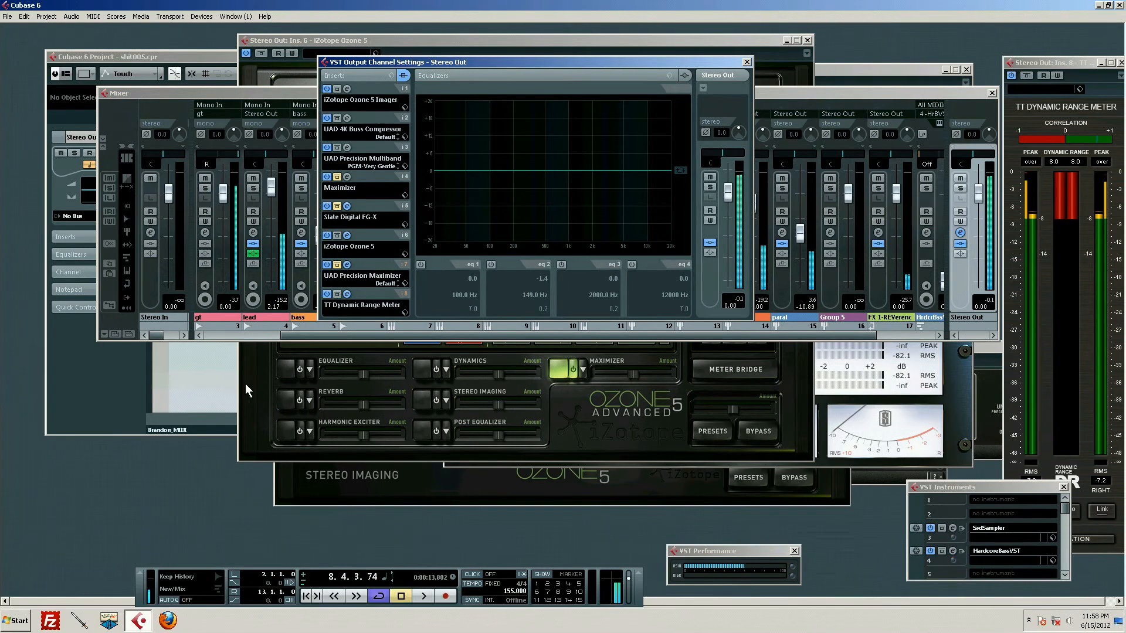
{"action": "left_click", "coordinate": [255, 404]}
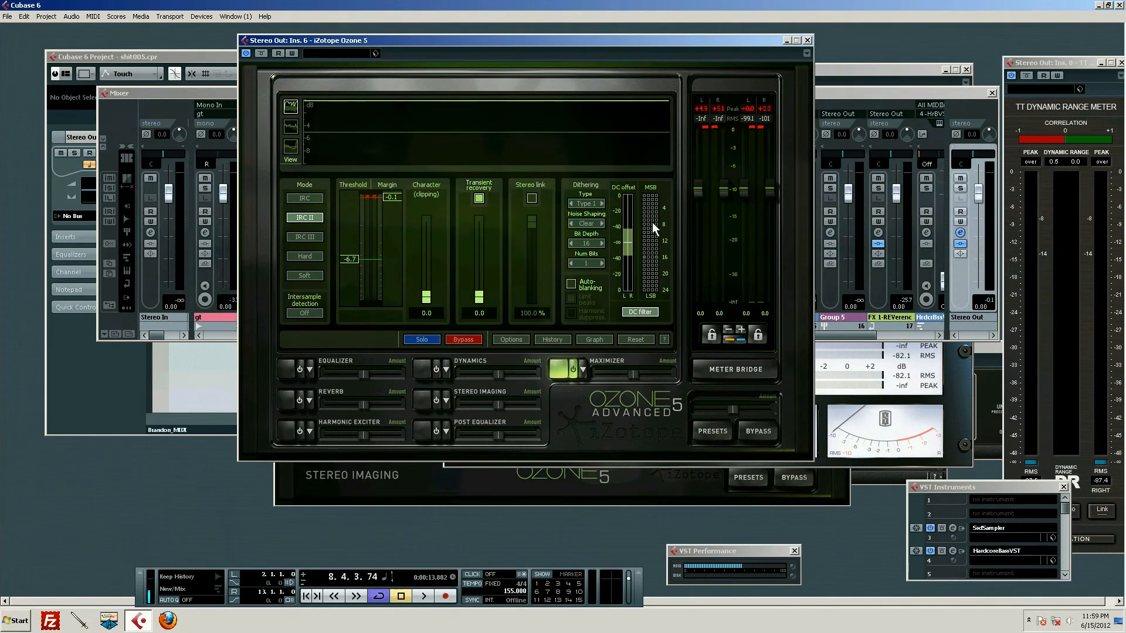
Step: Solo the drums group, bypass Ozone 5 on the Stereo Out, and return to the mixer
{"action": "left_click", "coordinate": [878, 89]}
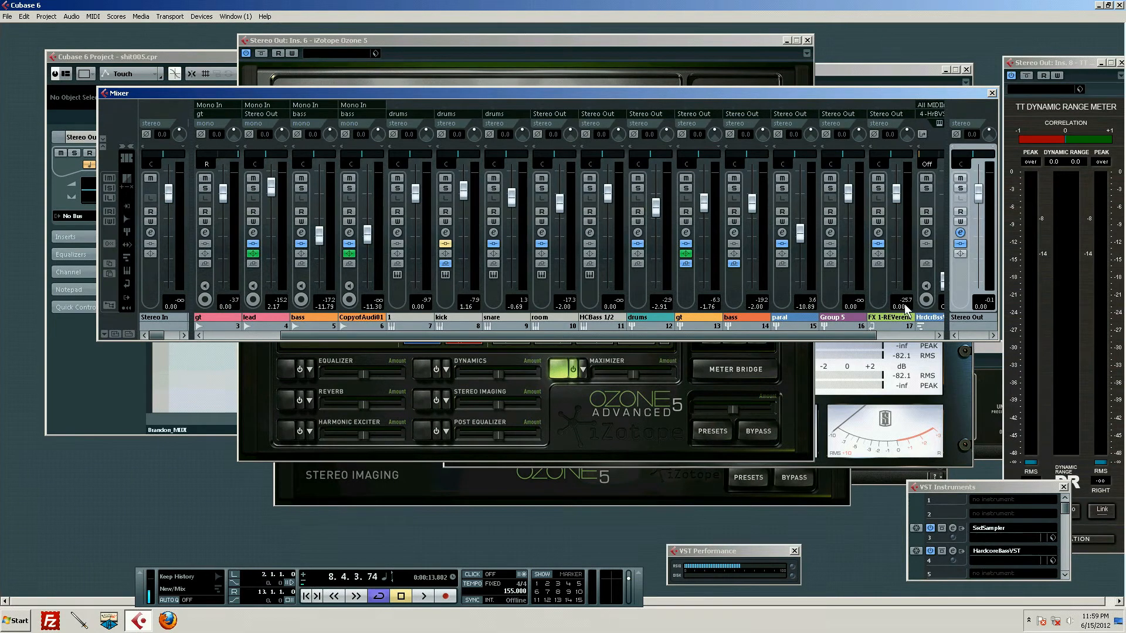
{"action": "left_click", "coordinate": [637, 188]}
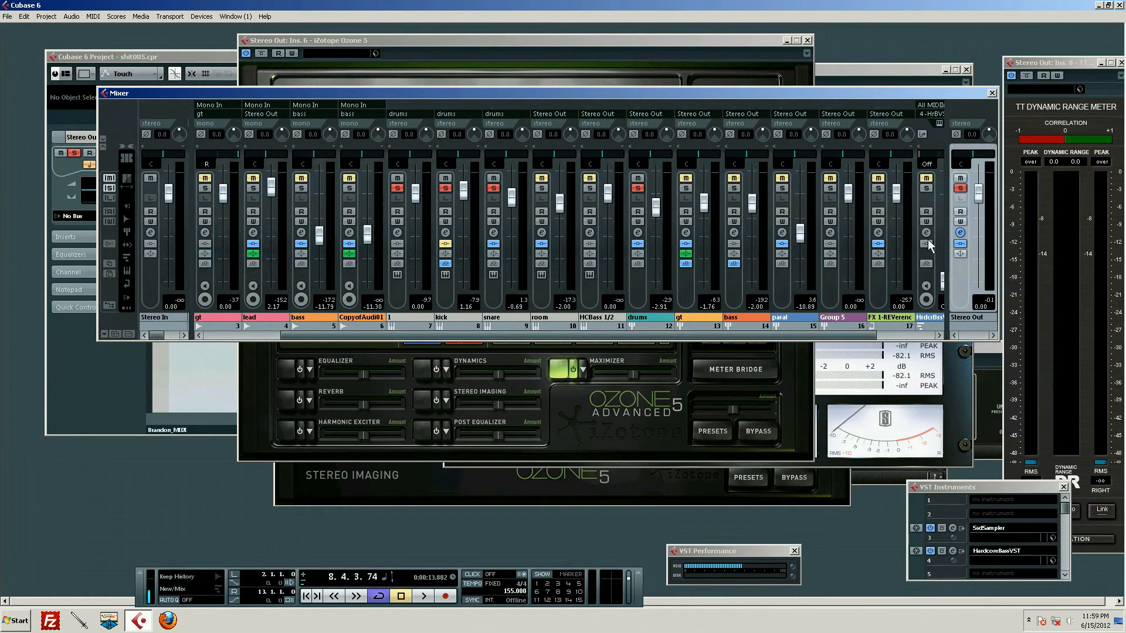
{"action": "left_click", "coordinate": [961, 233]}
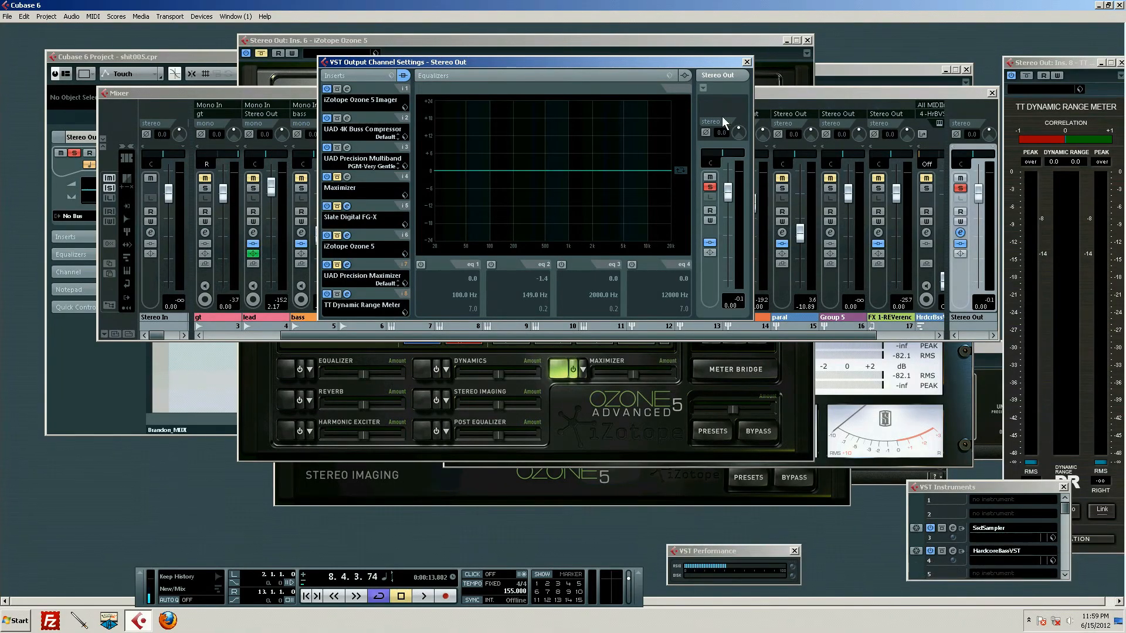
{"action": "left_click", "coordinate": [782, 91]}
Step: Lower the soloed drums group fader to -15.60 dB during playback, clearing the Stereo Out clip indicator, and stop
{"action": "key", "text": "space"}
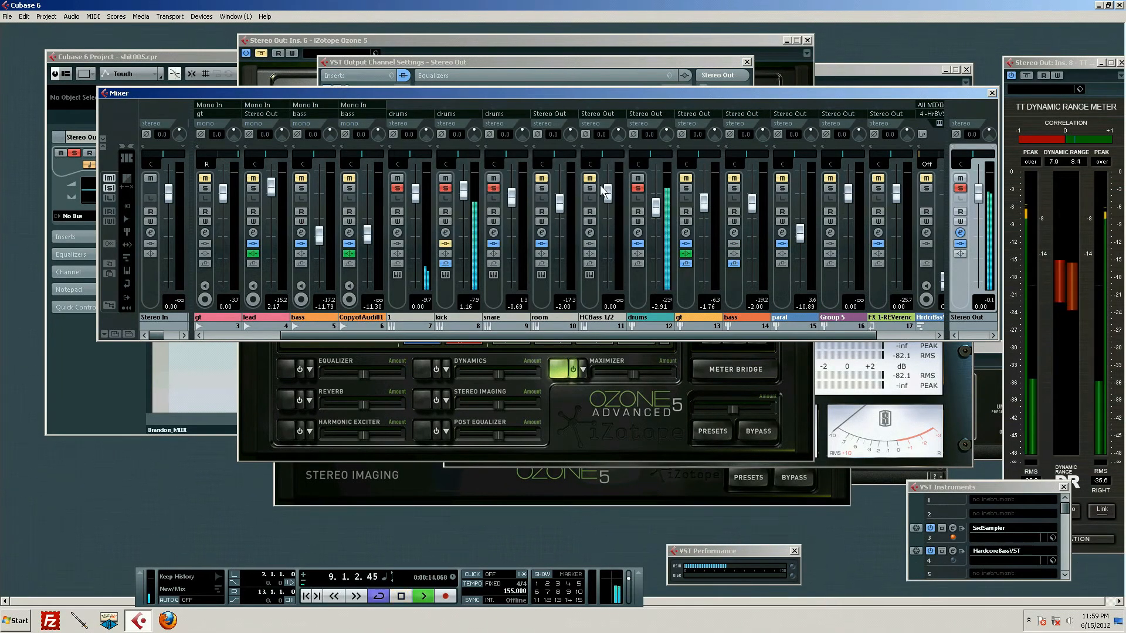
{"action": "left_click_drag", "start_coordinate": [656, 204], "coordinate": [663, 245]}
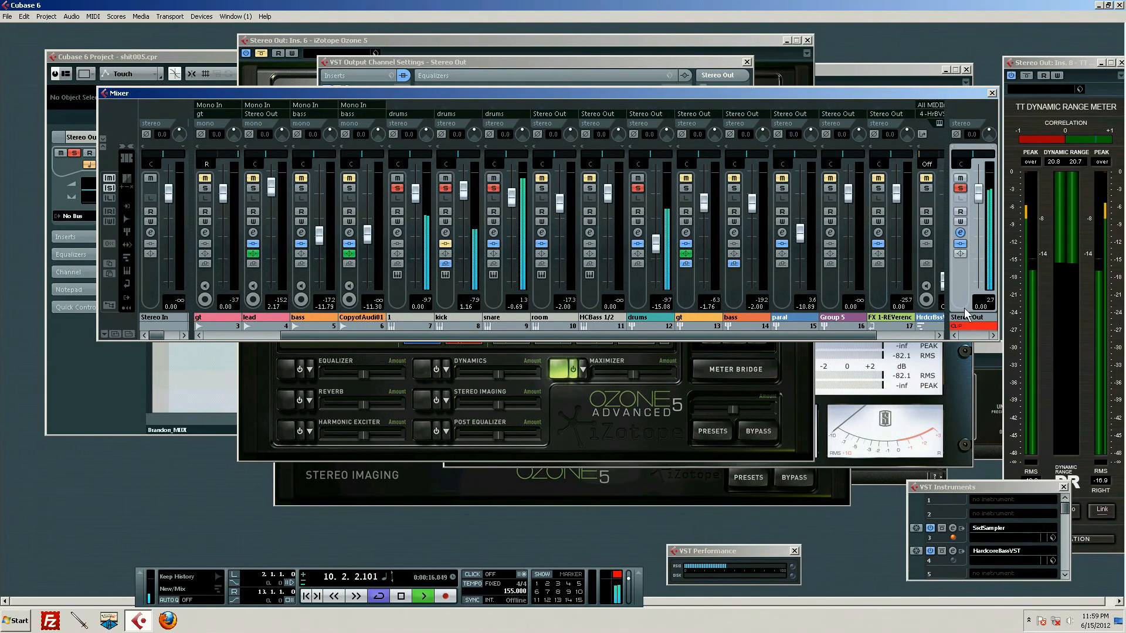
{"action": "left_click", "coordinate": [988, 325]}
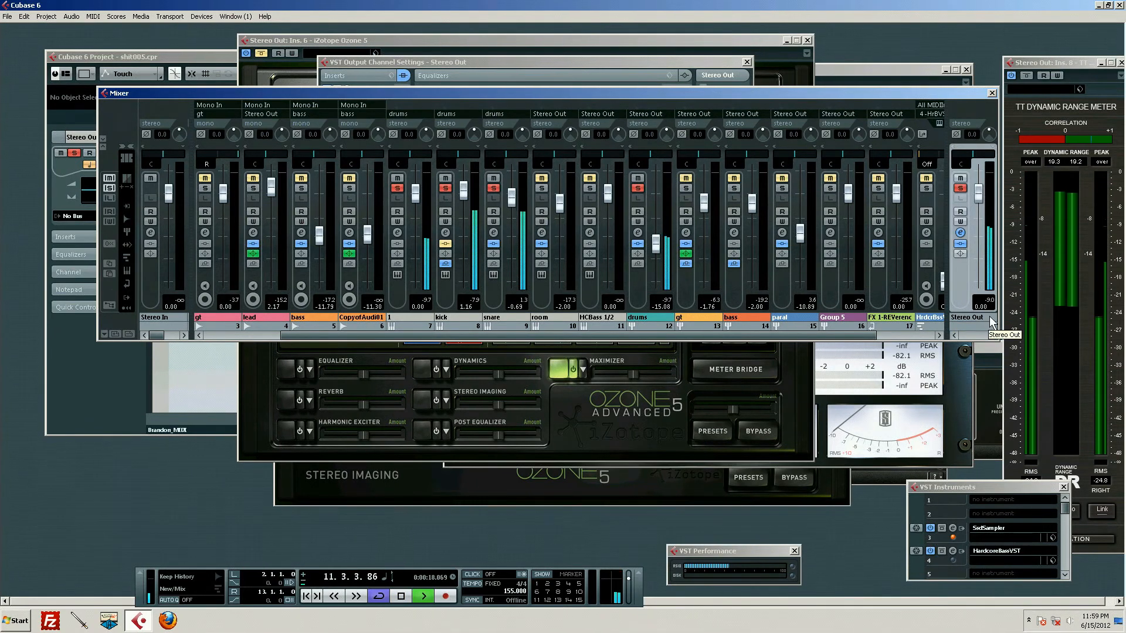
{"action": "left_click_drag", "start_coordinate": [656, 247], "coordinate": [655, 249]}
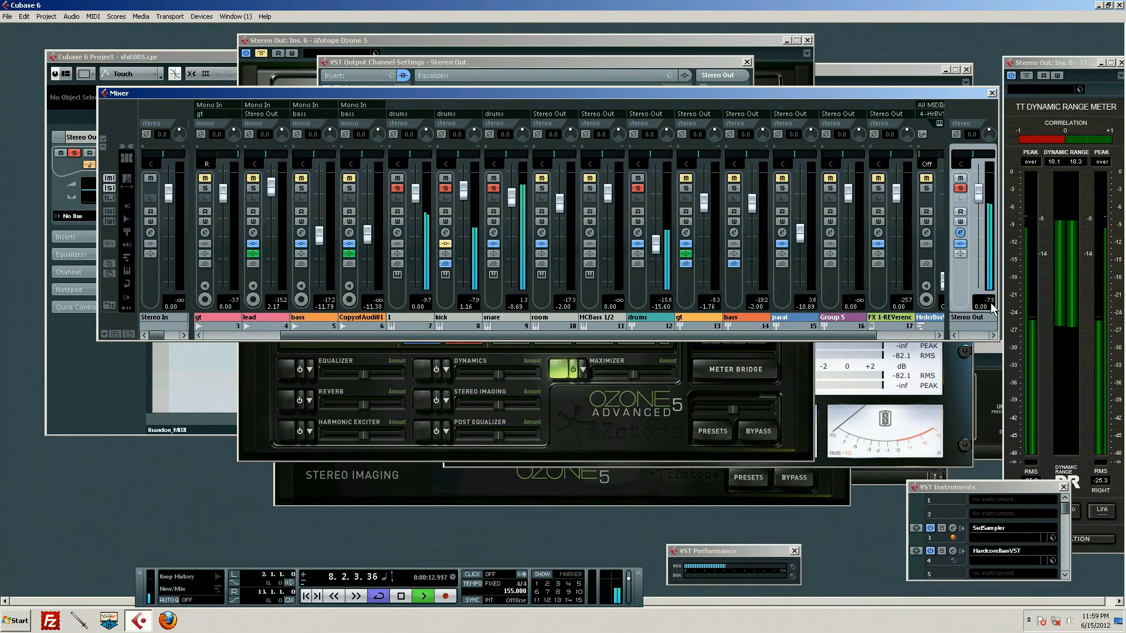
{"action": "key", "text": "space"}
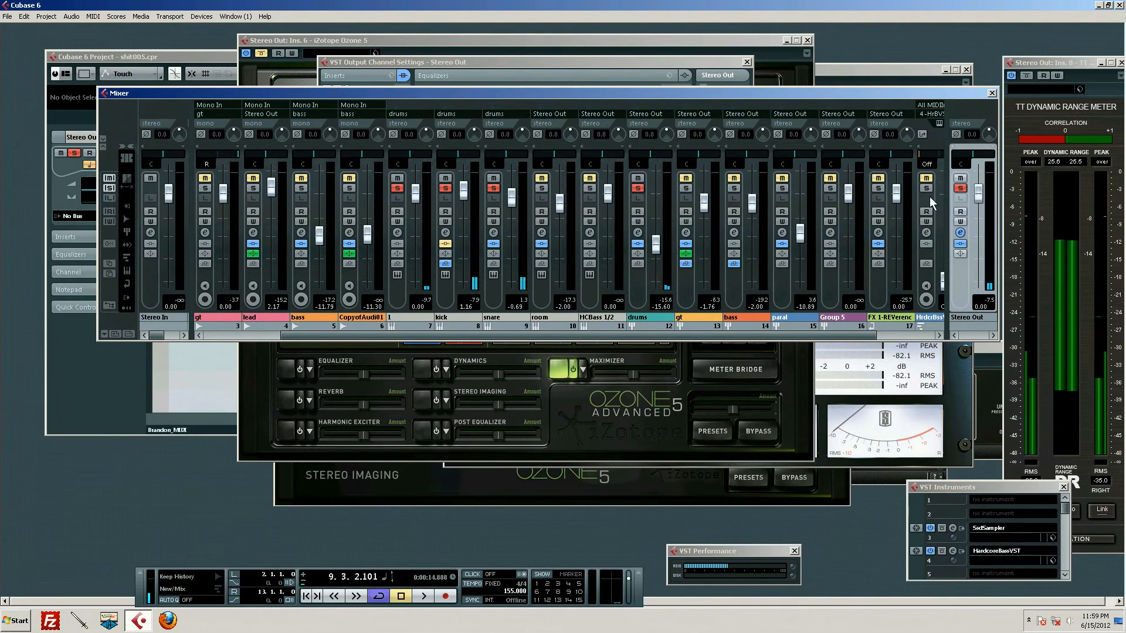
Step: Clear the solo states, play the full mix, and open the Stereo Out channel settings
{"action": "left_click", "coordinate": [960, 188]}
{"action": "key", "text": "space"}
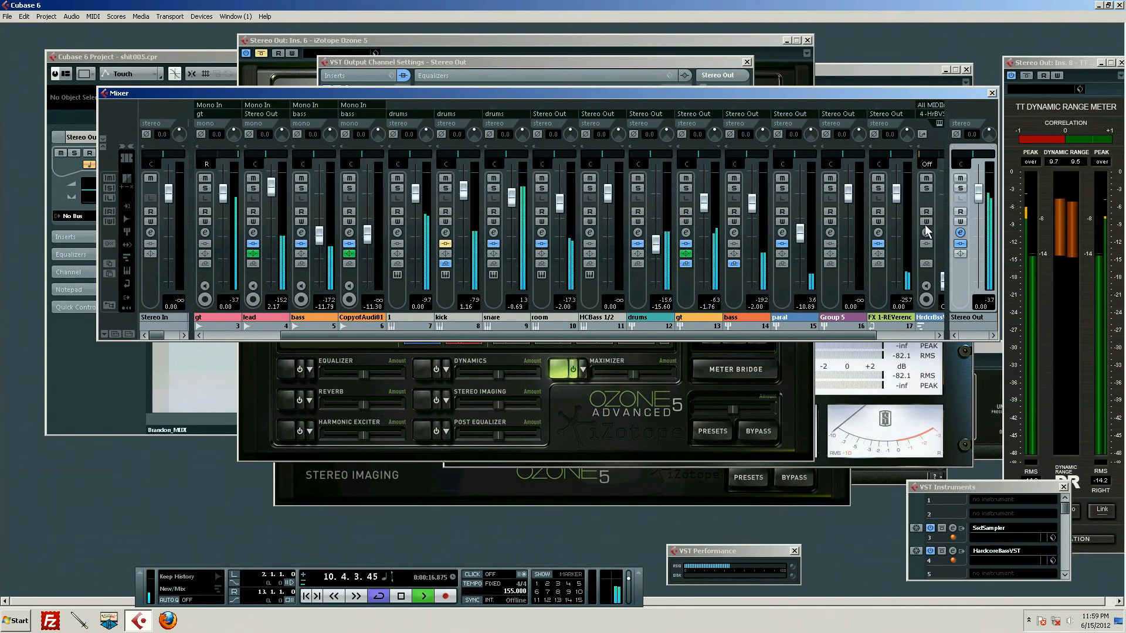
{"action": "left_click", "coordinate": [961, 233]}
{"action": "left_click", "coordinate": [960, 233]}
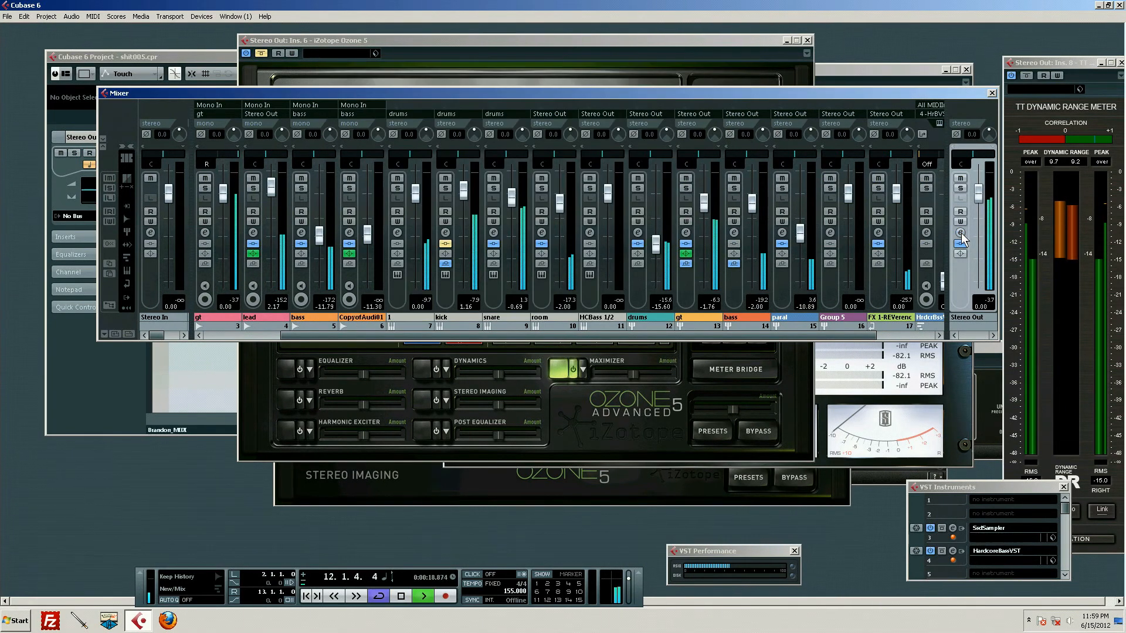
{"action": "left_click", "coordinate": [960, 233]}
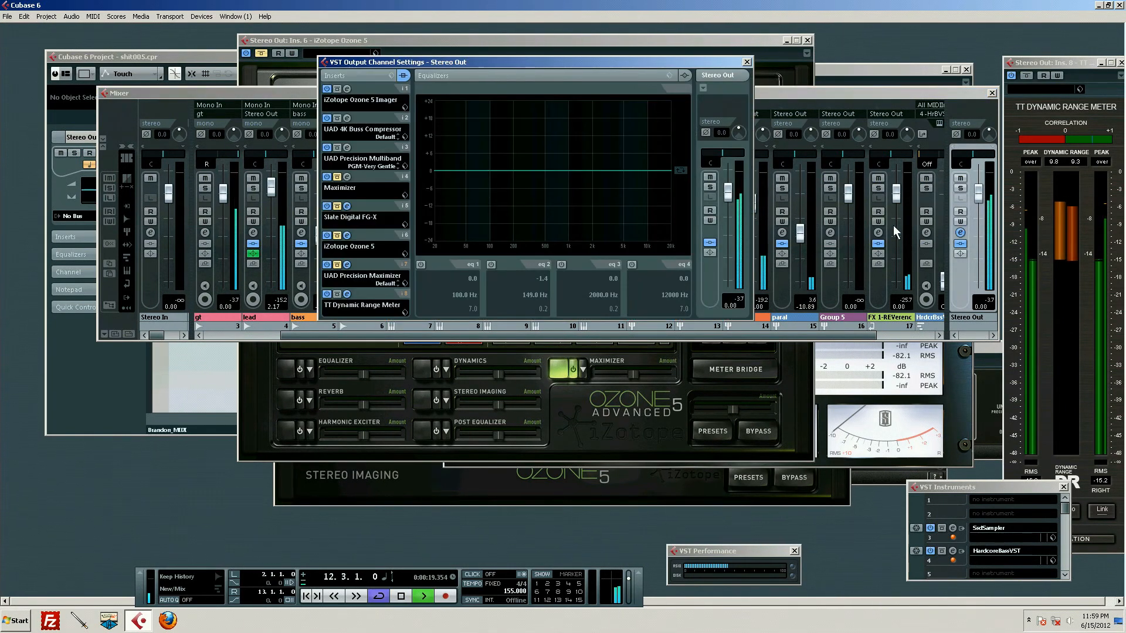
Step: Reopen the Stereo Out's Ozone 5 in front of the other windows, check its limiting during playback, and stop at the mixer
{"action": "left_click", "coordinate": [348, 238]}
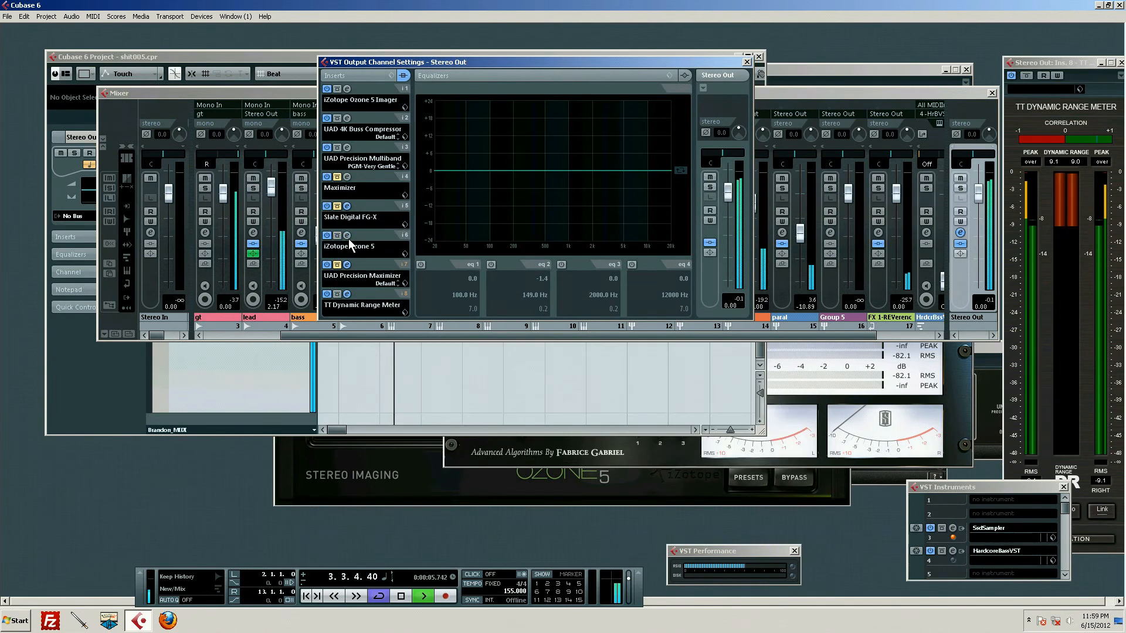
{"action": "left_click", "coordinate": [349, 235]}
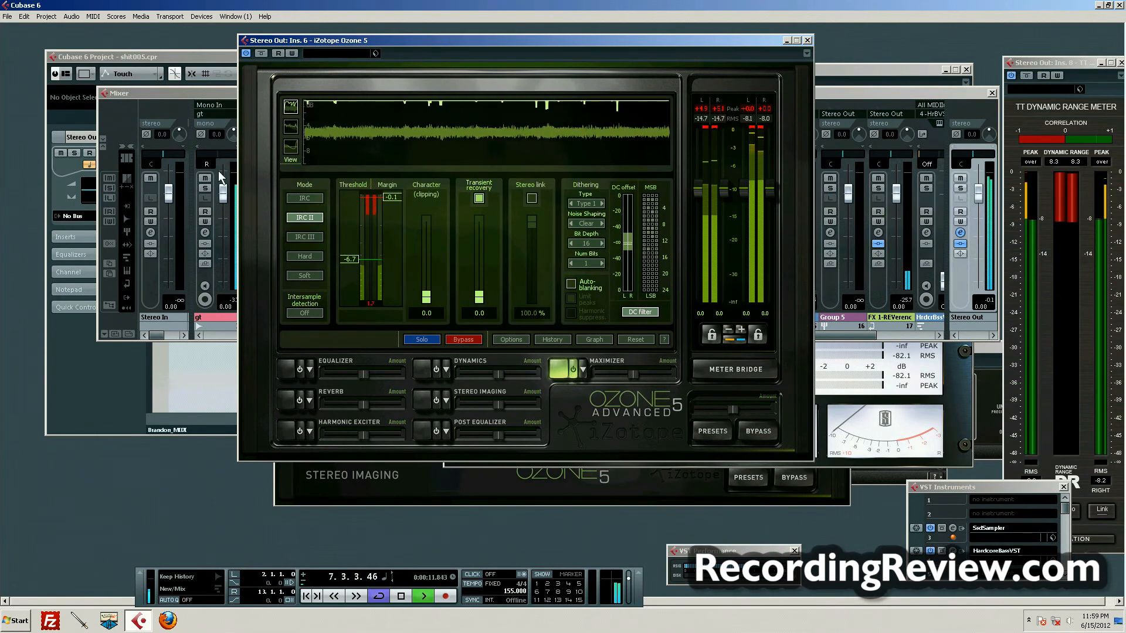
{"action": "left_click", "coordinate": [222, 93]}
{"action": "key", "text": "space"}
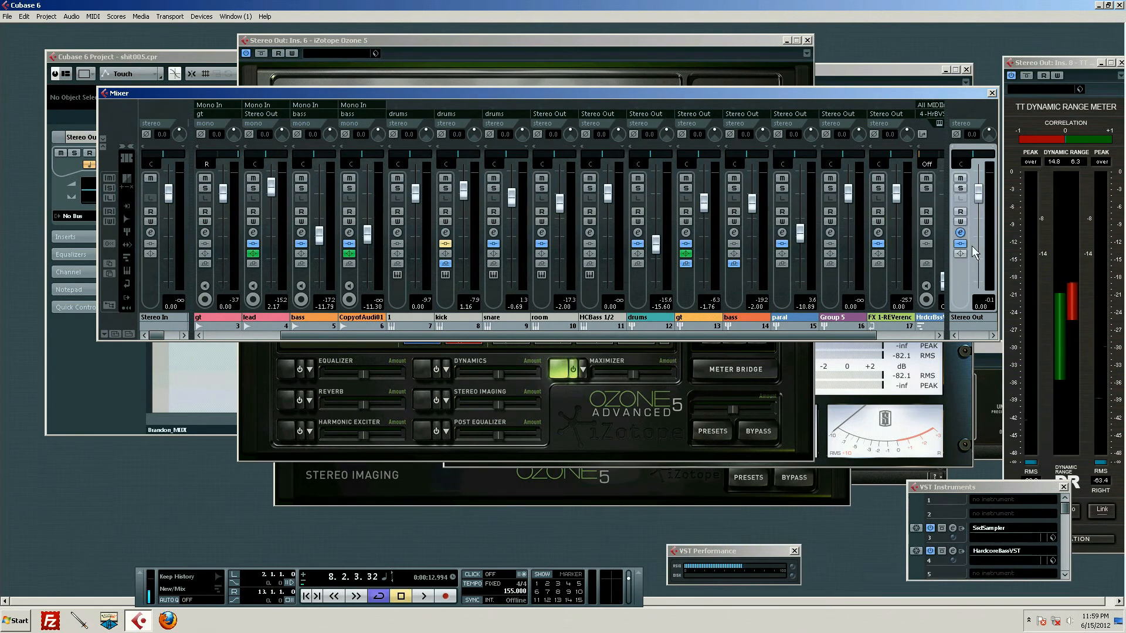
{"action": "left_click", "coordinate": [960, 233]}
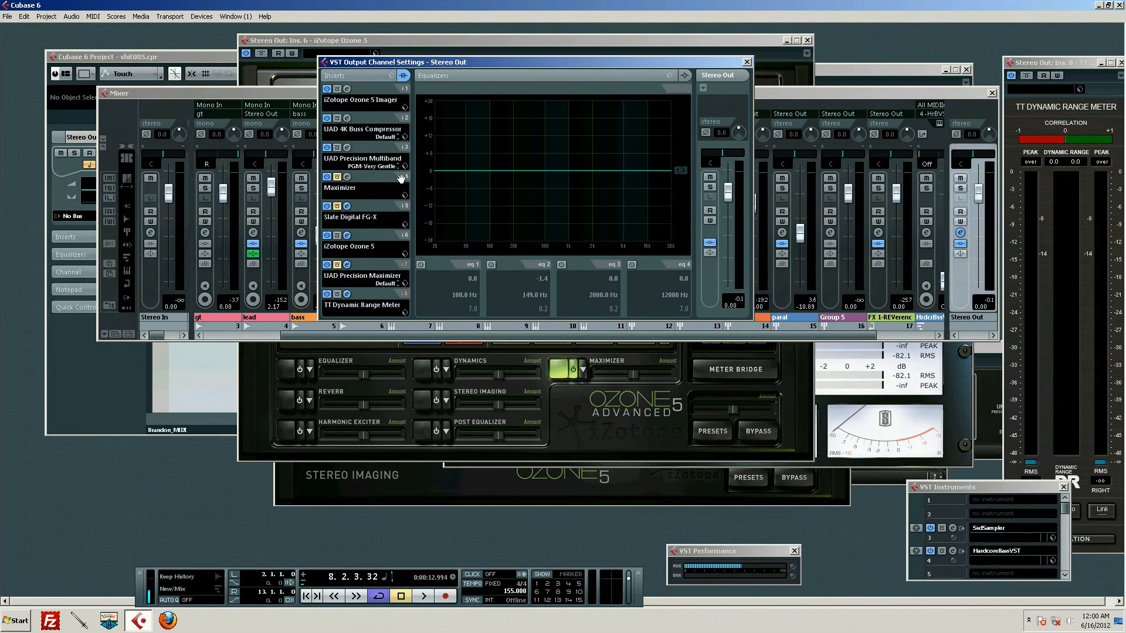
{"action": "left_click", "coordinate": [849, 100]}
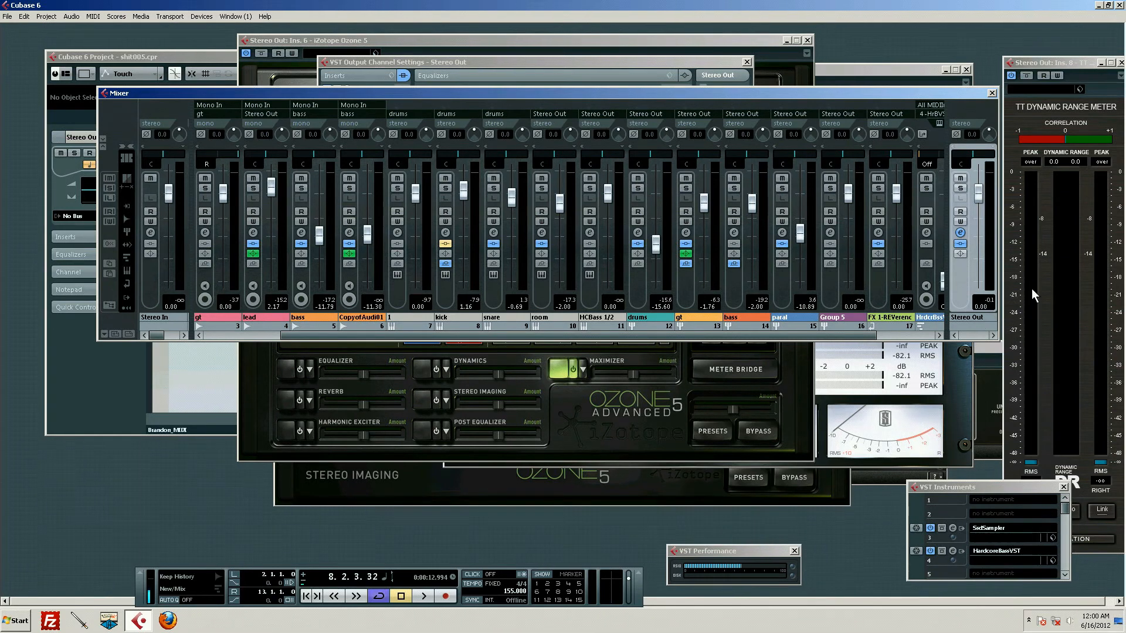
{"action": "left_click", "coordinate": [960, 232]}
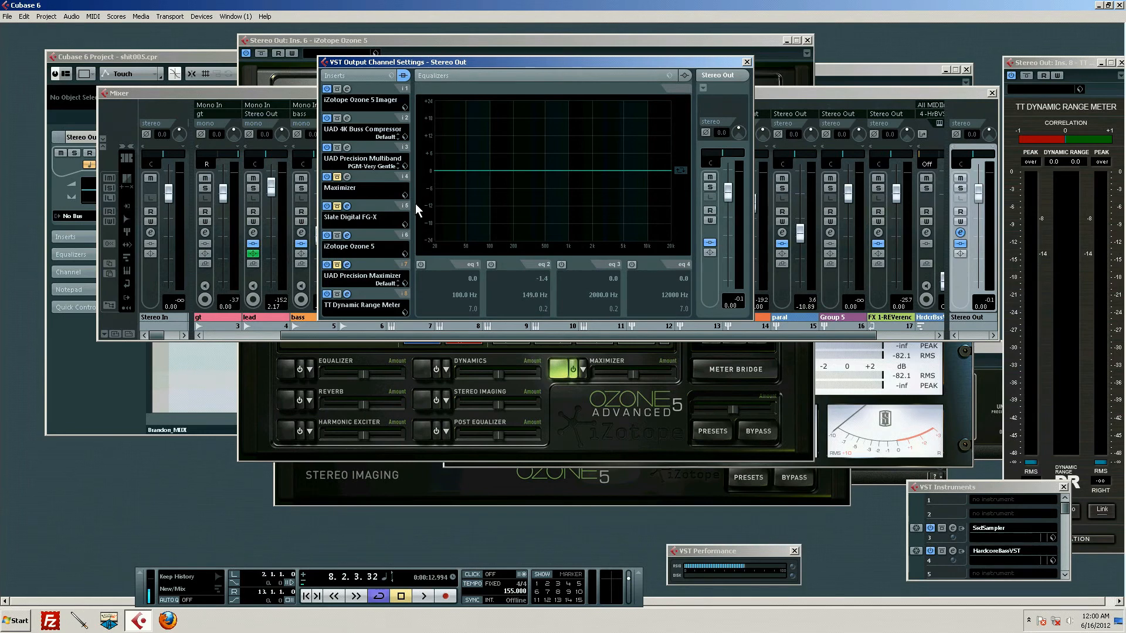
Step: Return to the mixer and raise the drums group fader to -5.70 dB while the full mix plays
{"action": "left_click", "coordinate": [877, 97]}
{"action": "scroll", "coordinate": [660, 246], "scroll_direction": "up", "scroll_amount": 10}
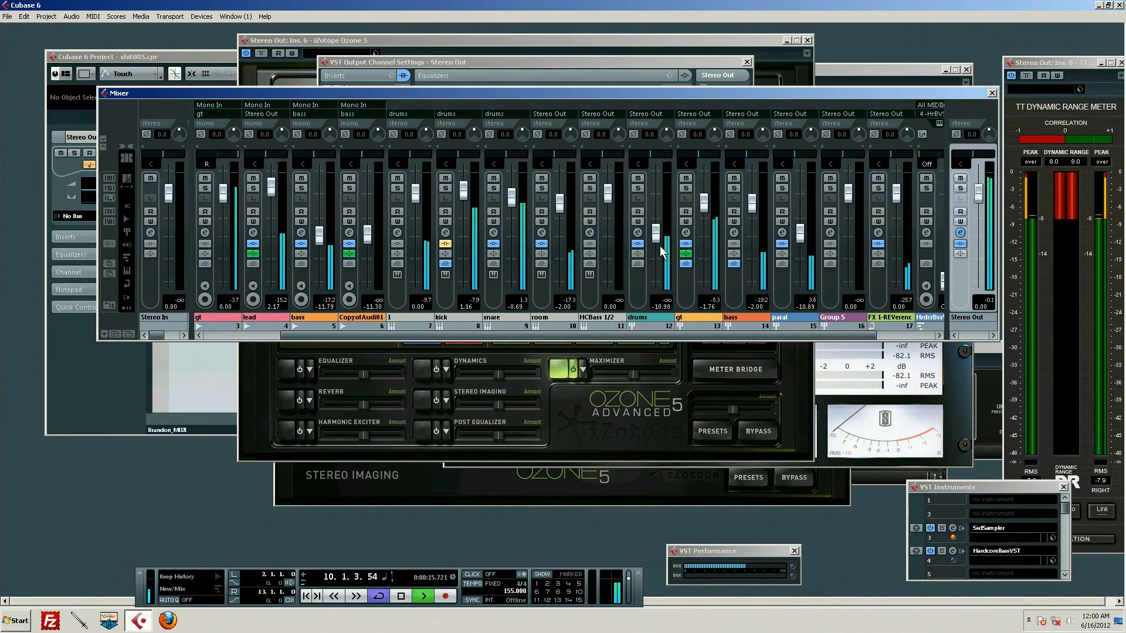
{"action": "scroll", "coordinate": [662, 252], "scroll_direction": "up", "scroll_amount": 2}
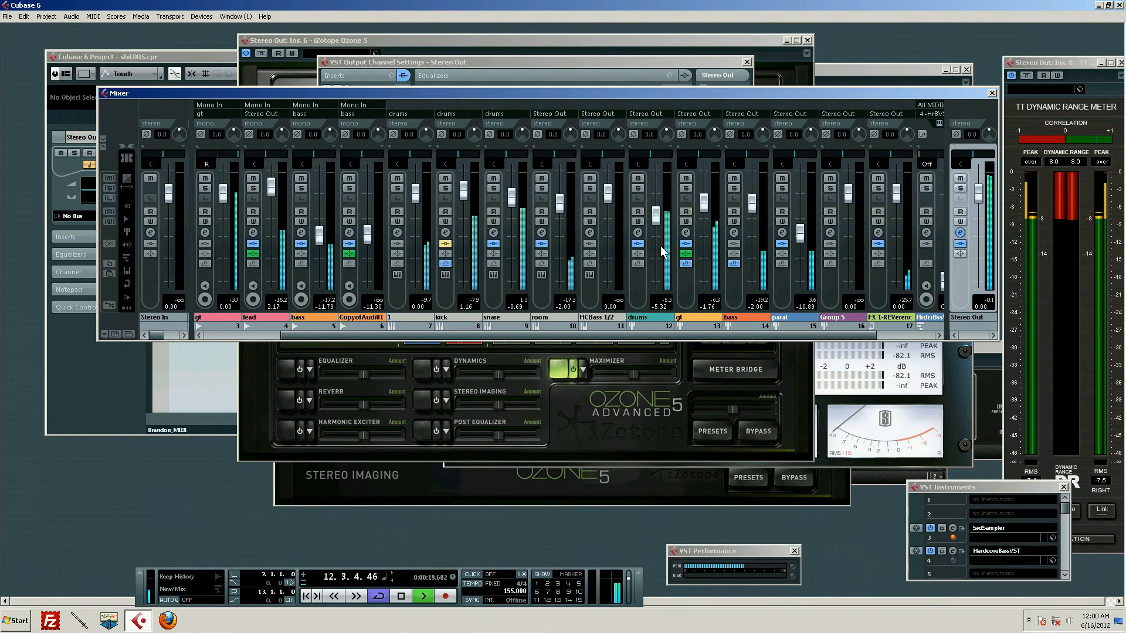
{"action": "scroll", "coordinate": [652, 245], "scroll_direction": "down", "scroll_amount": 1}
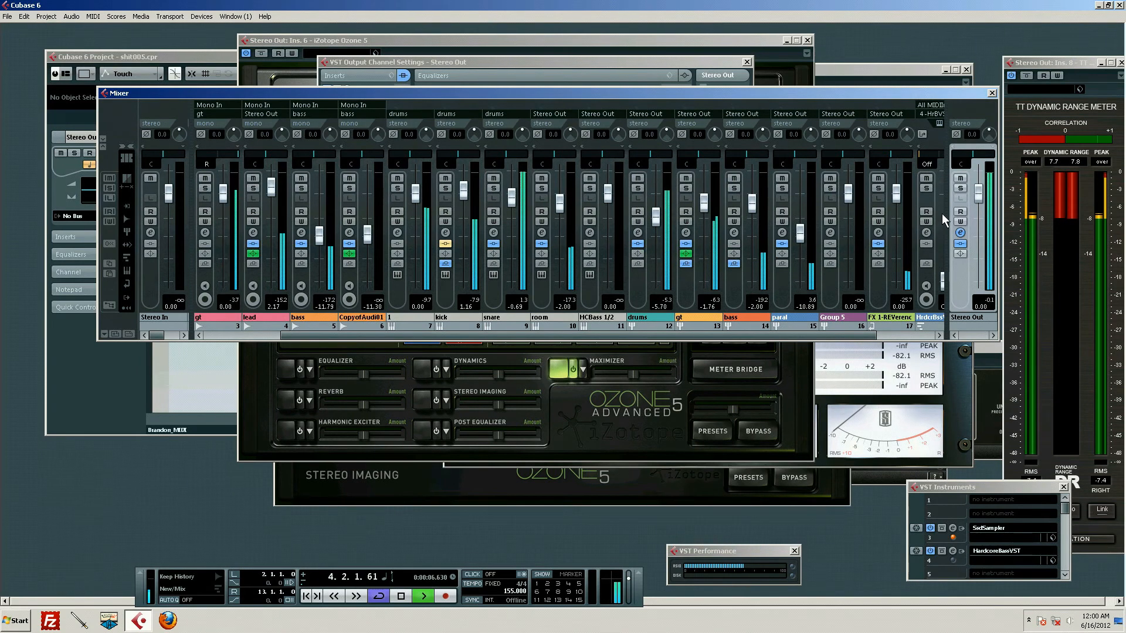
Step: Open the Stereo Out's Ozone 5, set its maximizer threshold to -7.8 dB during playback, and return to the mixer with playback stopped
{"action": "left_click", "coordinate": [959, 232]}
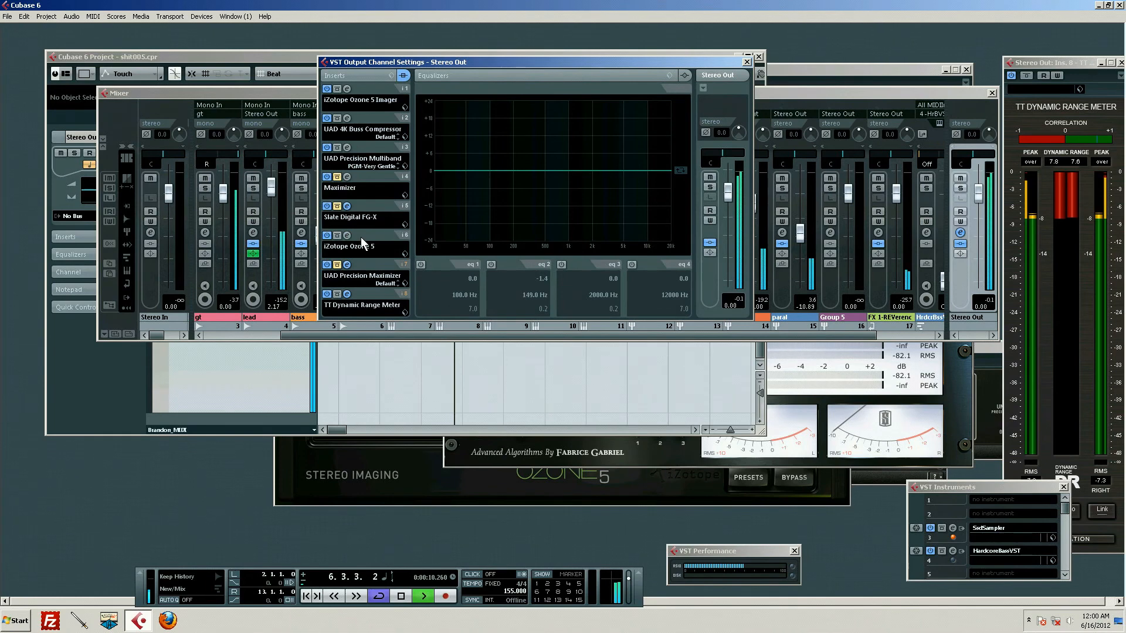
{"action": "left_click", "coordinate": [348, 235]}
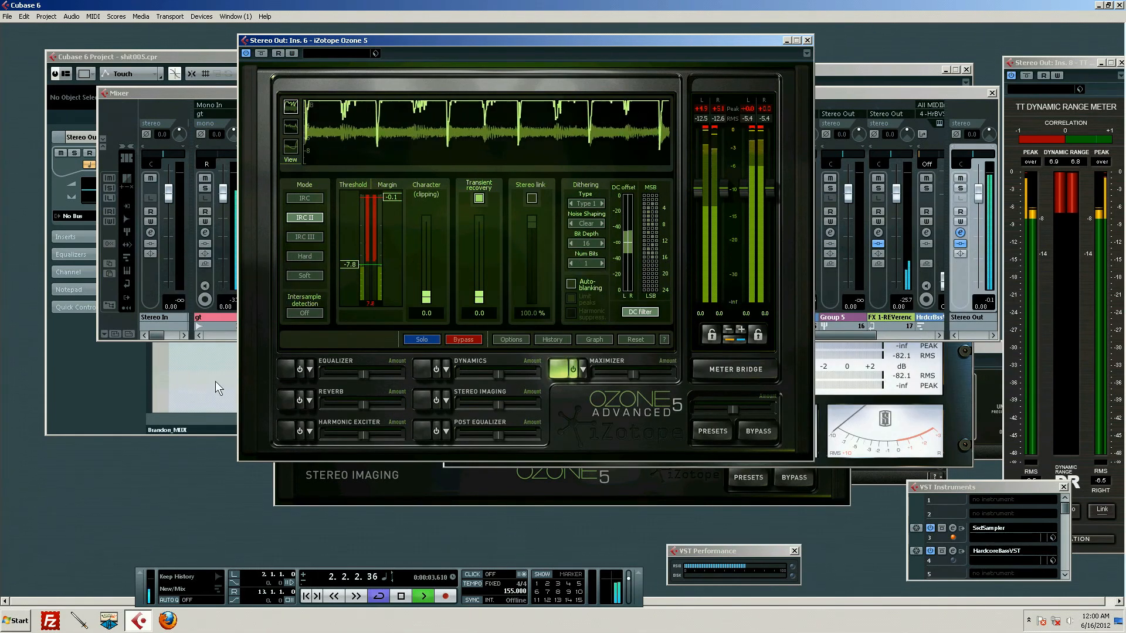
{"action": "left_click", "coordinate": [199, 369]}
{"action": "key", "text": "space"}
{"action": "left_click", "coordinate": [873, 93]}
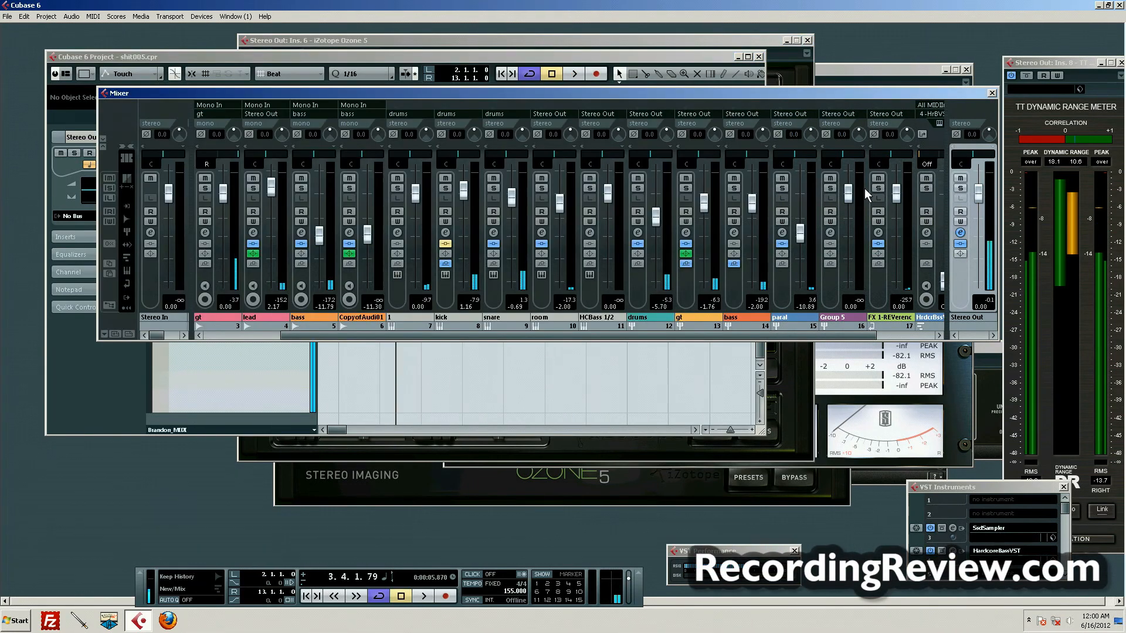
Step: Open the drums group's Ozone 5 Maximizer from its channel settings, play the mix to examine the drum limiting, and stop
{"action": "left_click", "coordinate": [637, 232]}
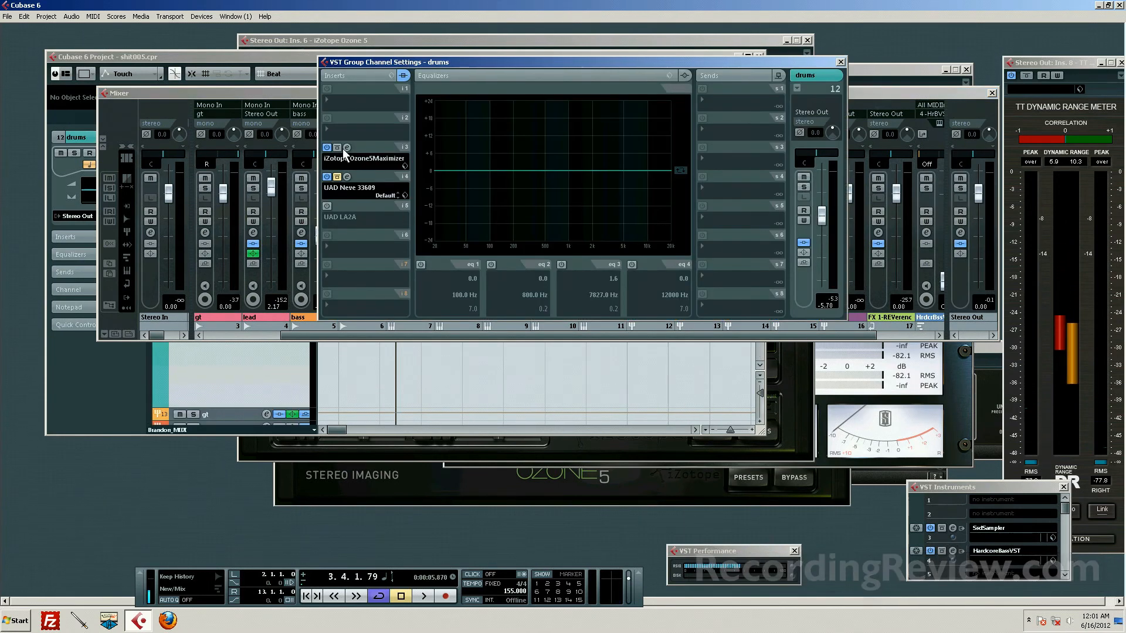
{"action": "left_click", "coordinate": [351, 150]}
{"action": "key", "text": "space"}
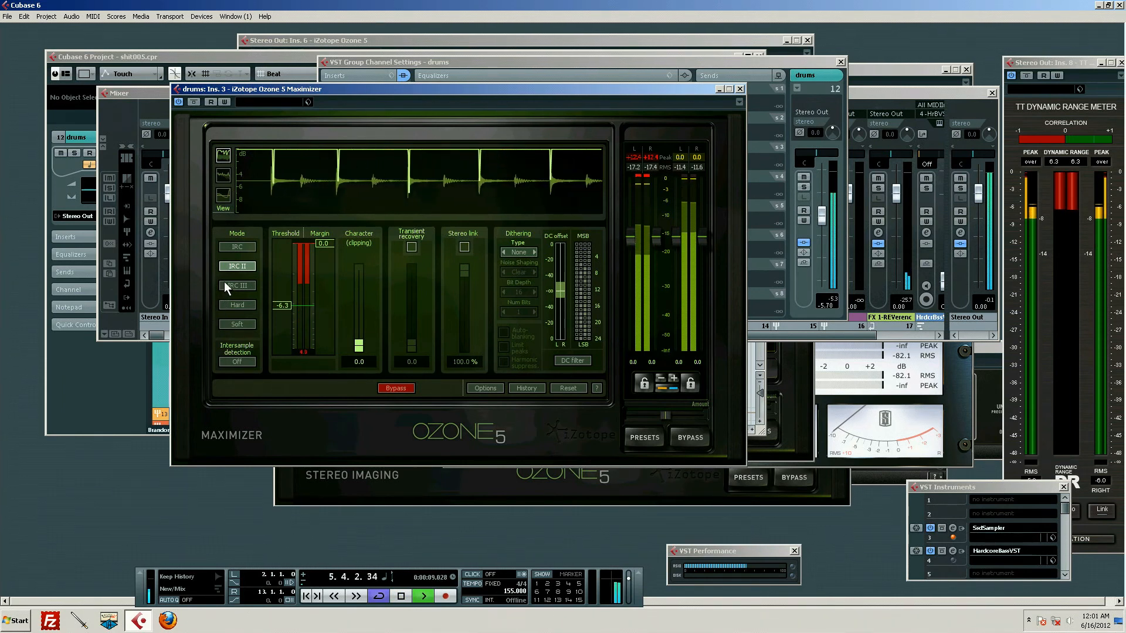
{"action": "key", "text": "space"}
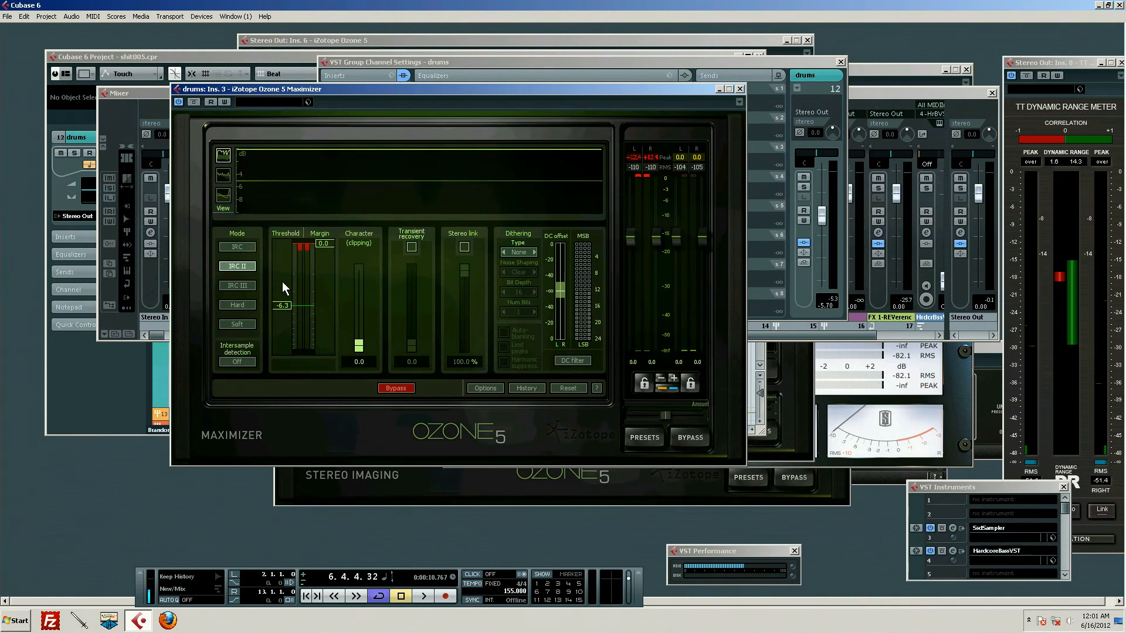
Step: Bring the Stereo Out's Ozone 5 to the front and play the mix to examine the master limiting
{"action": "left_click", "coordinate": [962, 236]}
{"action": "left_click", "coordinate": [960, 232]}
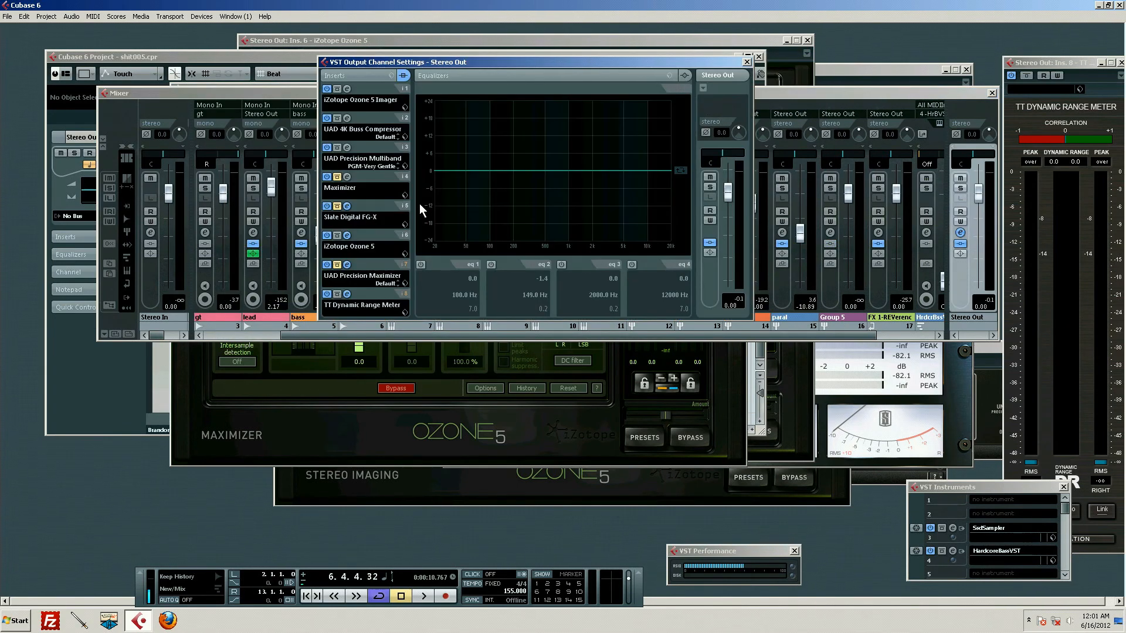
{"action": "left_click", "coordinate": [347, 235]}
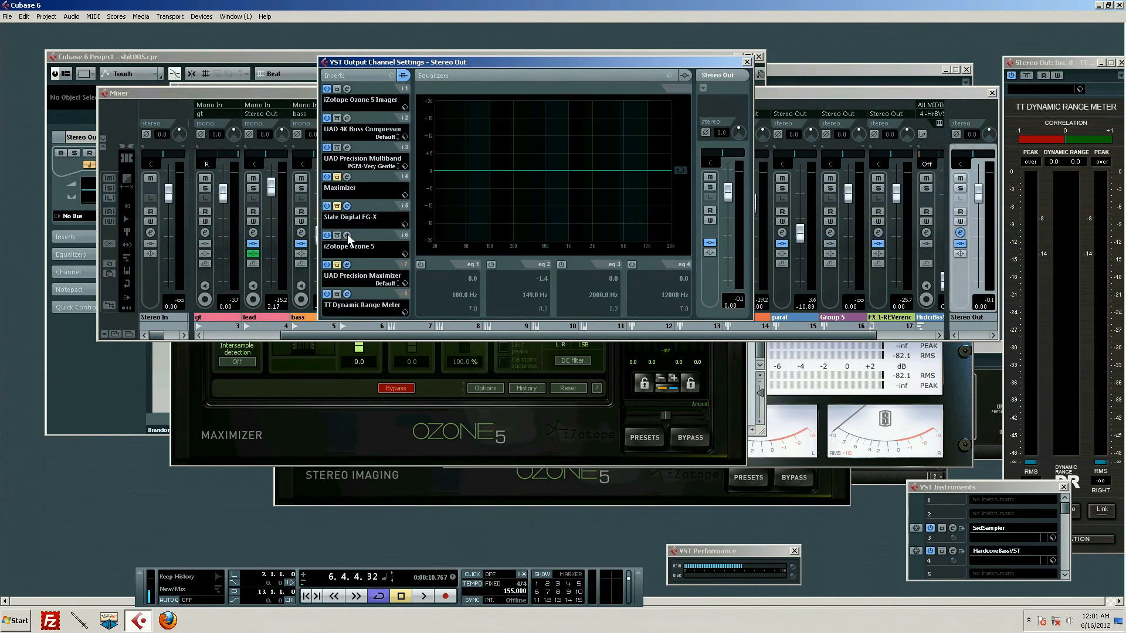
{"action": "left_click", "coordinate": [347, 233]}
{"action": "key", "text": "space"}
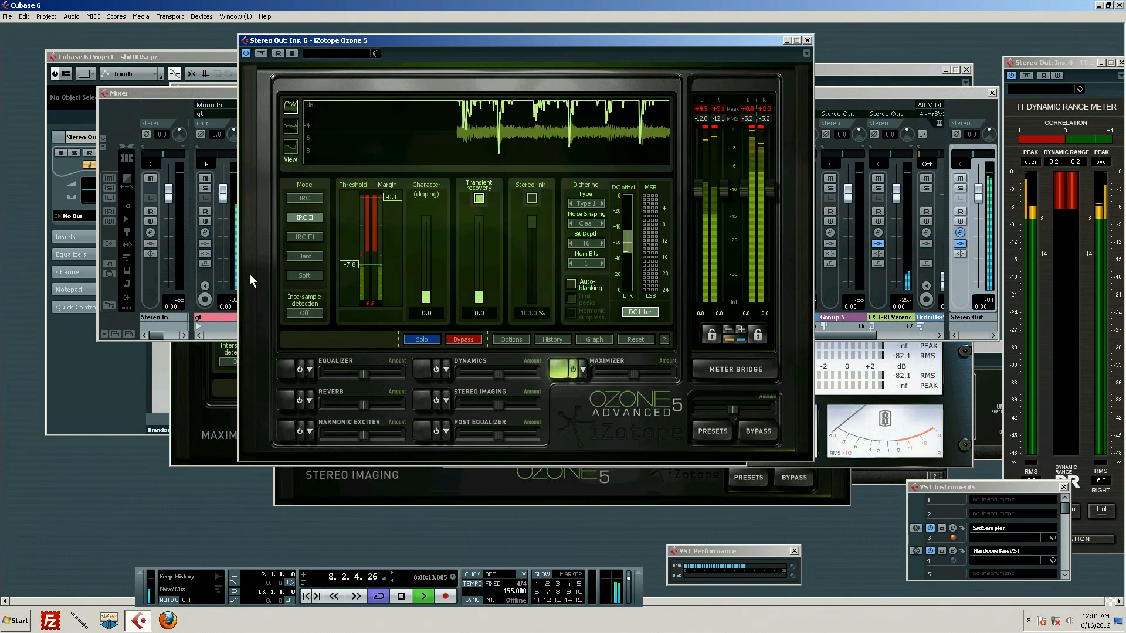
Step: Set the drums group's Ozone 5 Maximizer threshold to -8.8 dB and its margin to -1.9 dB during playback
{"action": "left_click", "coordinate": [174, 423]}
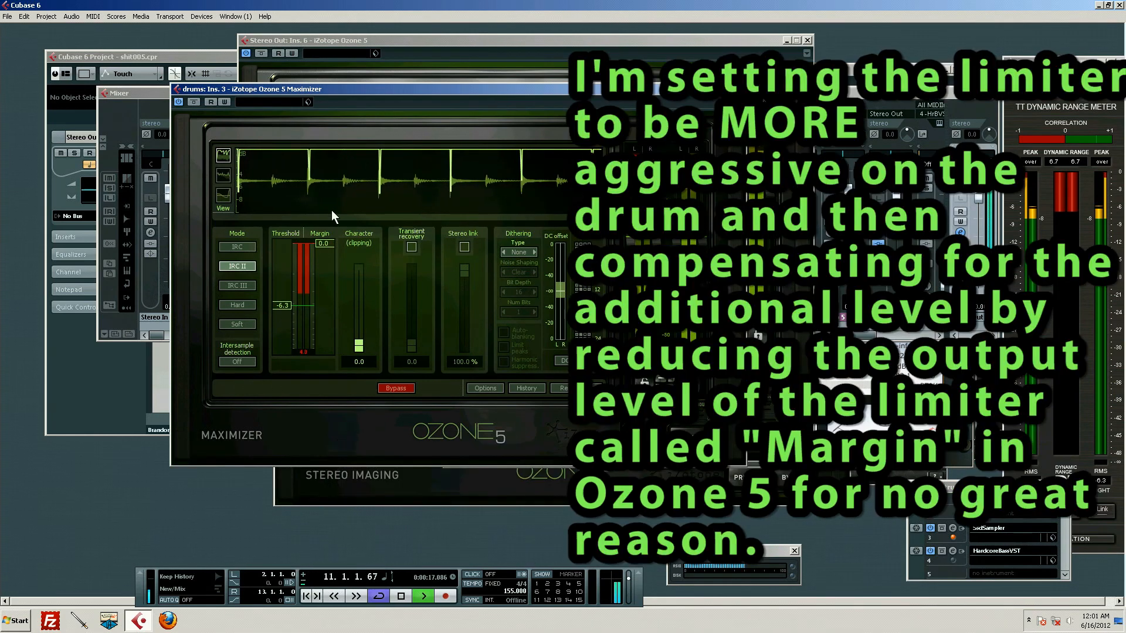
{"action": "left_click_drag", "start_coordinate": [283, 306], "coordinate": [287, 317]}
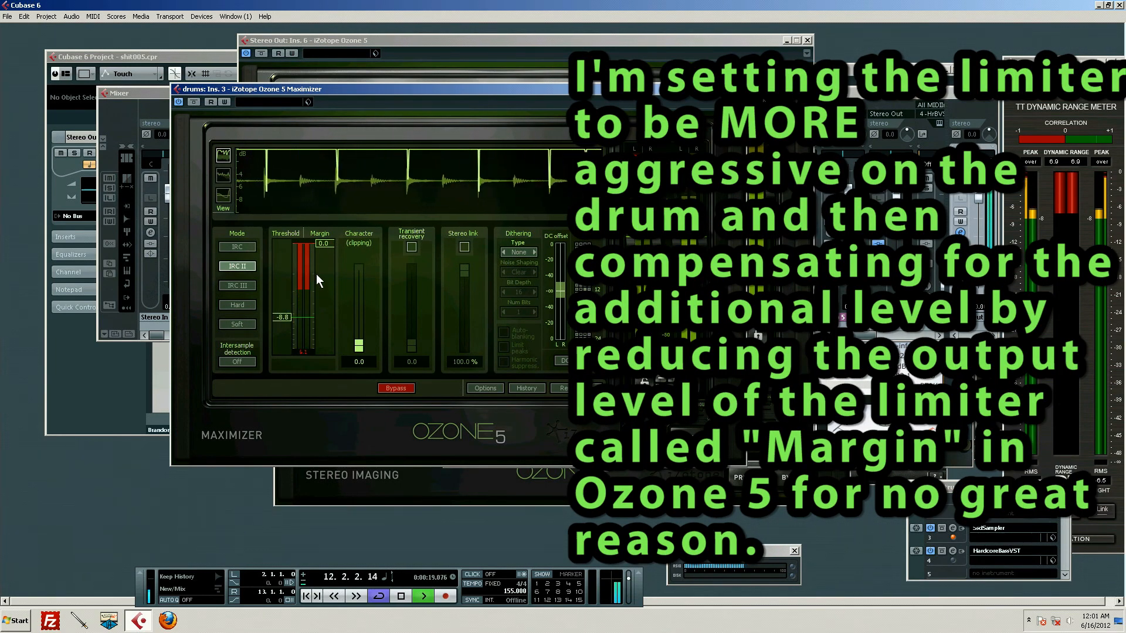
{"action": "left_click_drag", "start_coordinate": [326, 244], "coordinate": [326, 272]}
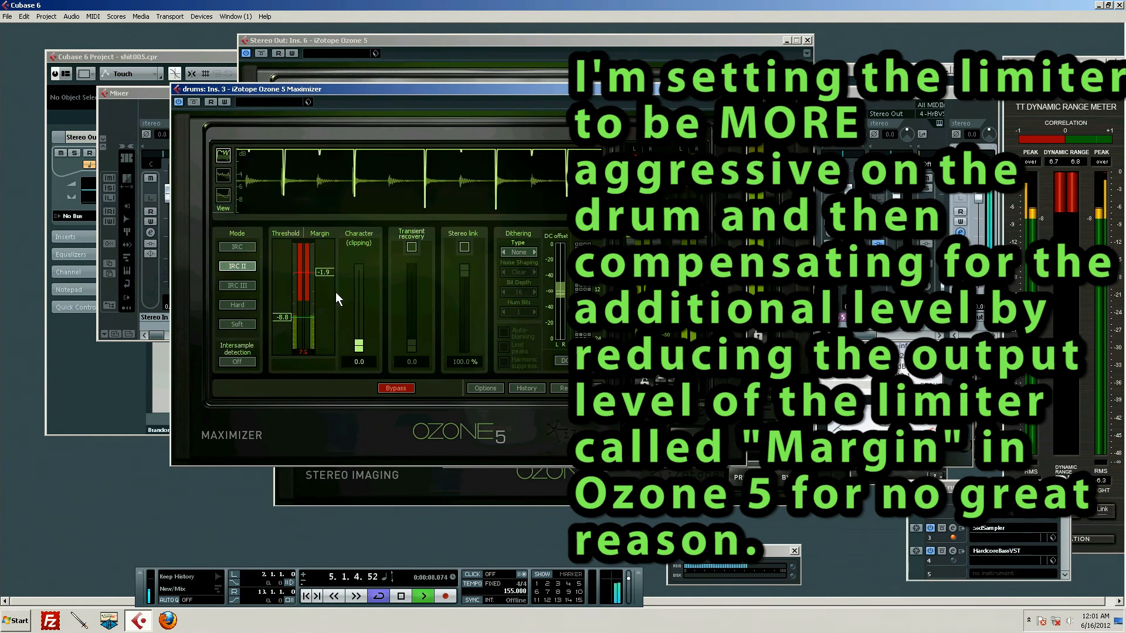